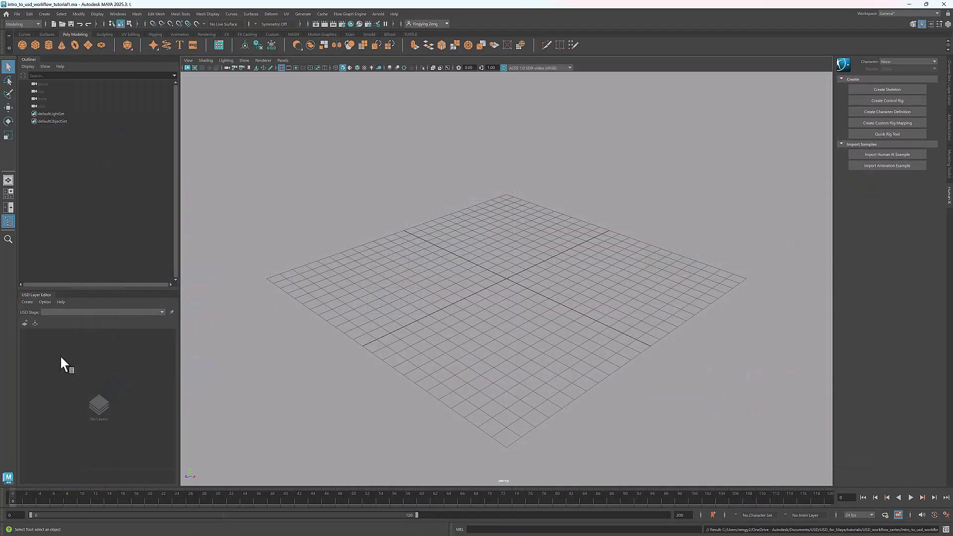
Create a USD stage from KB3D_CBD_PropArcadeMachine_A.usda in the asset folder.
click(27, 302)
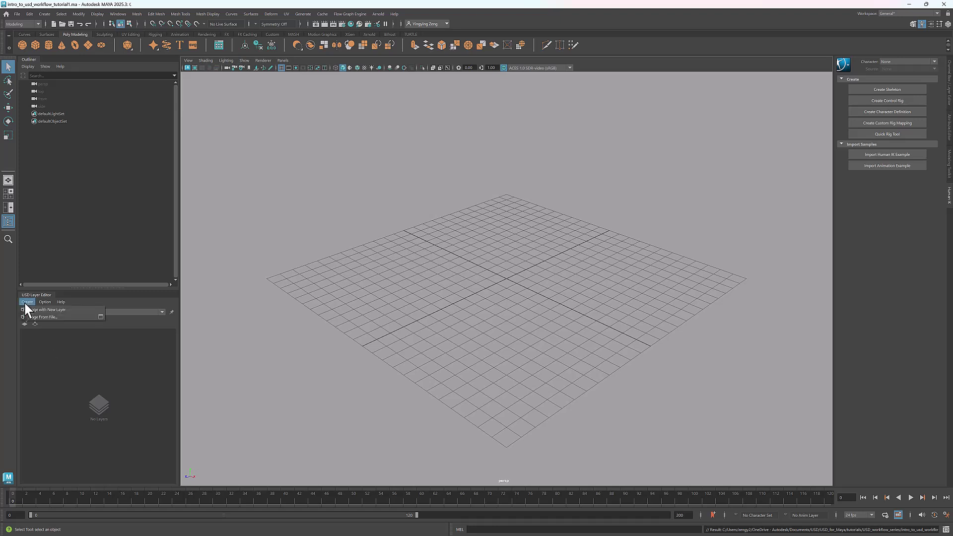
click(49, 314)
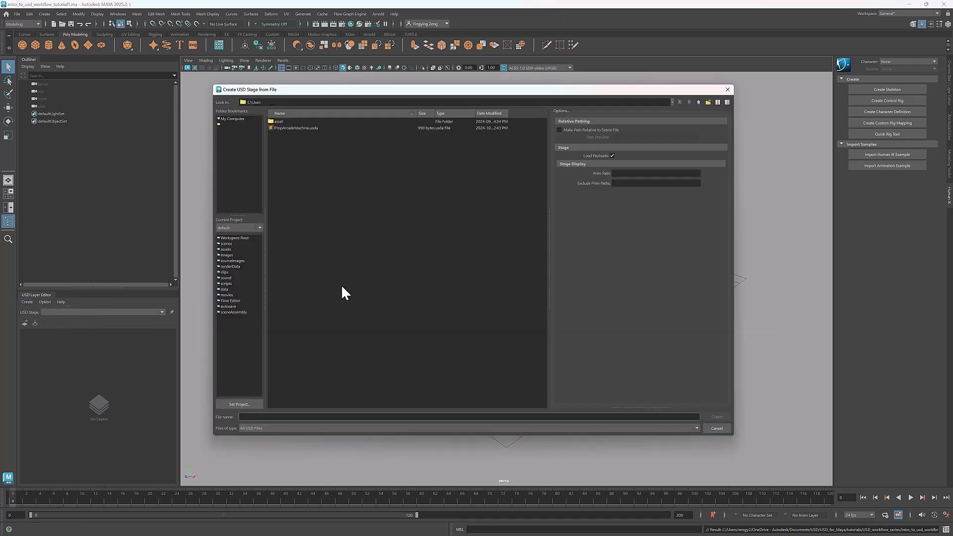
double_click(285, 121)
click(320, 120)
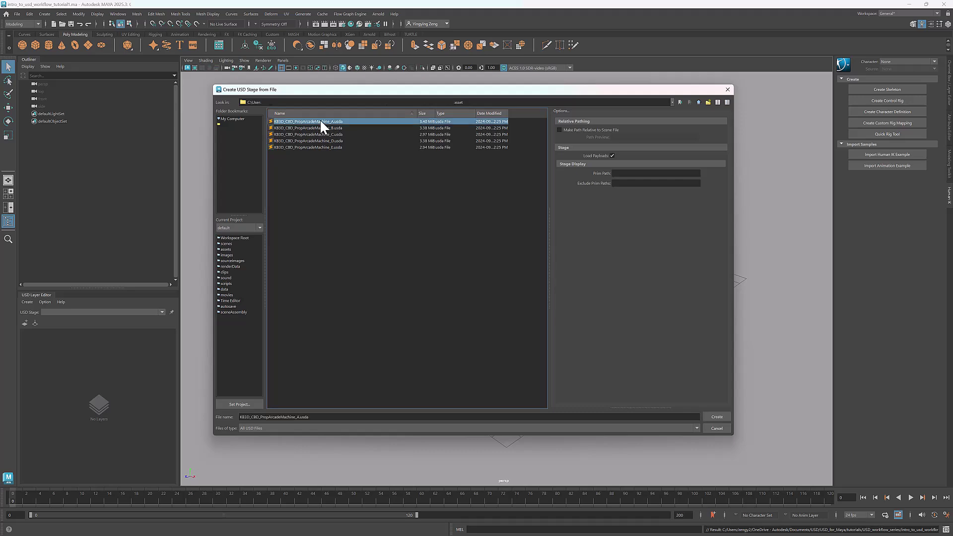
click(717, 418)
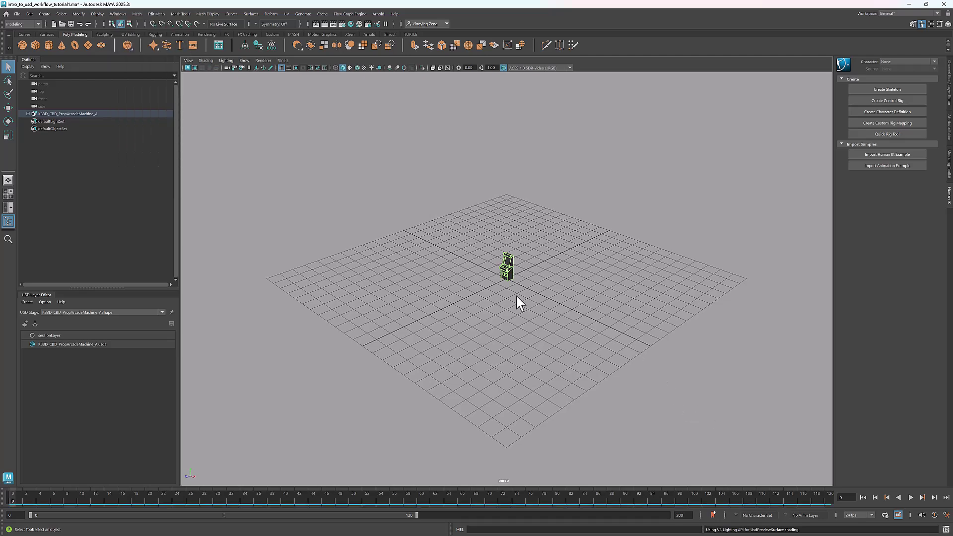
Zoom in and orbit around the arcade machine to inspect it up close.
scroll(509, 283, up, 8)
alt+drag(517, 251, 568, 305)
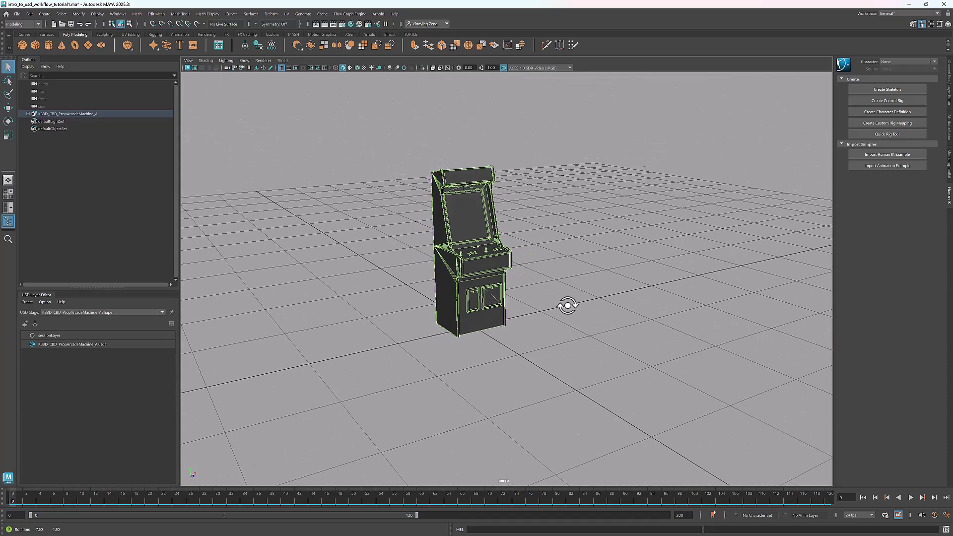
scroll(639, 264, up, 5)
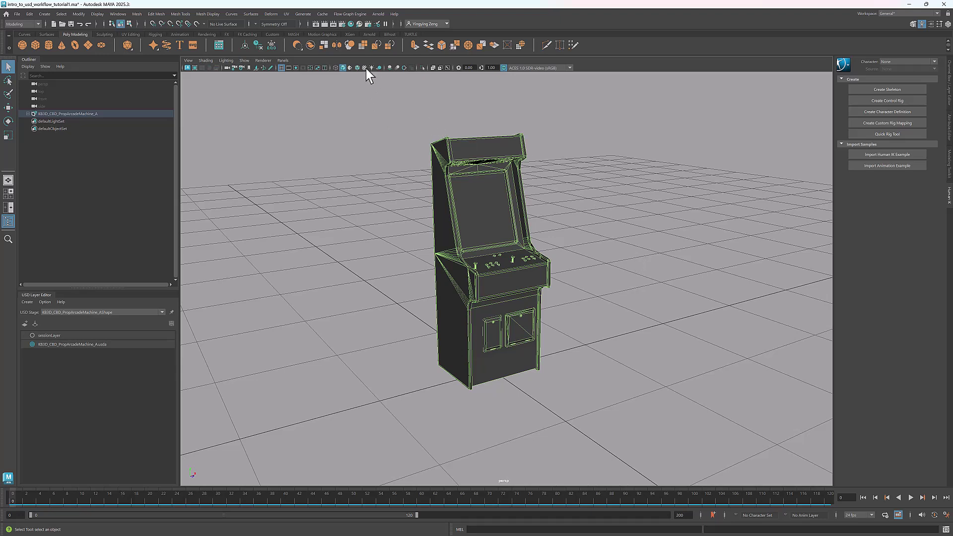
Enable textured display and expand the stage, AShape and root prim to show geo and mtl.
click(365, 68)
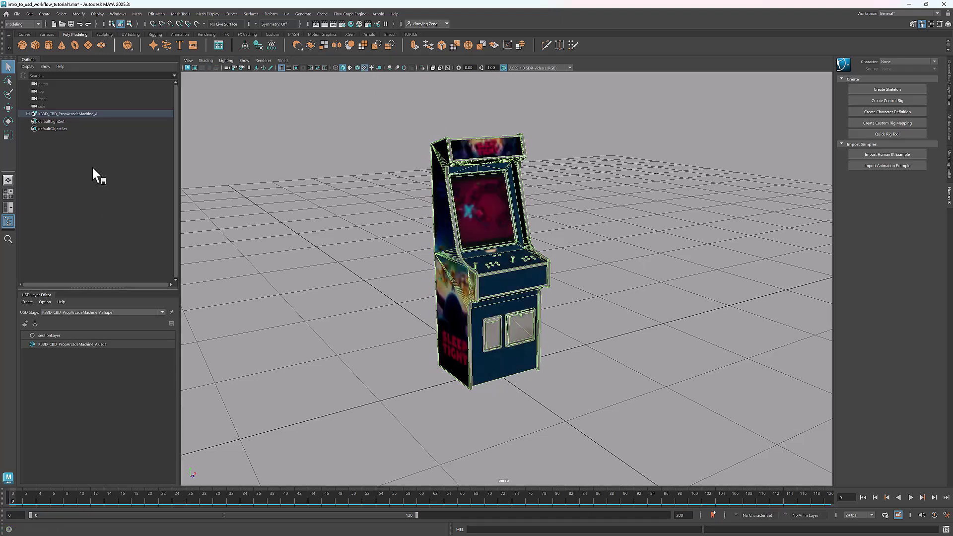
click(28, 114)
click(32, 122)
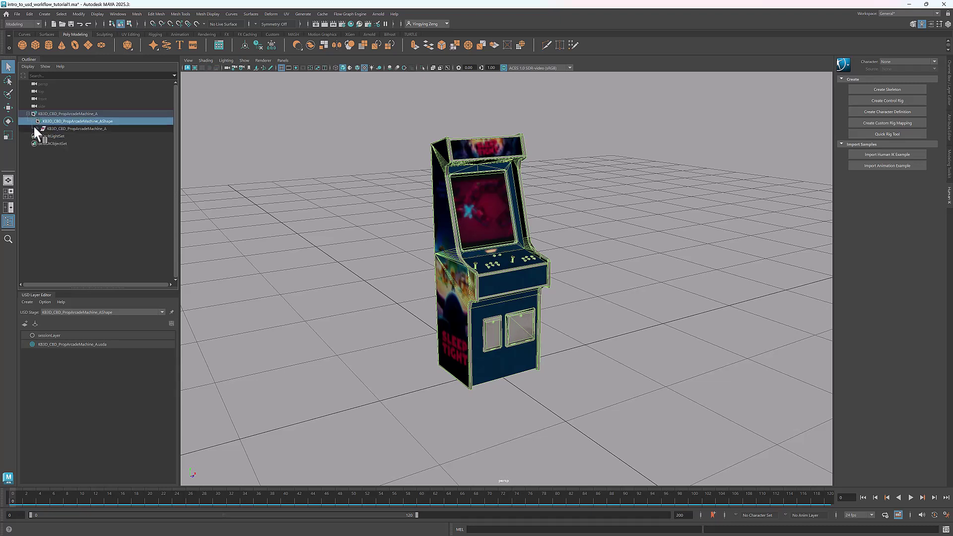
click(36, 129)
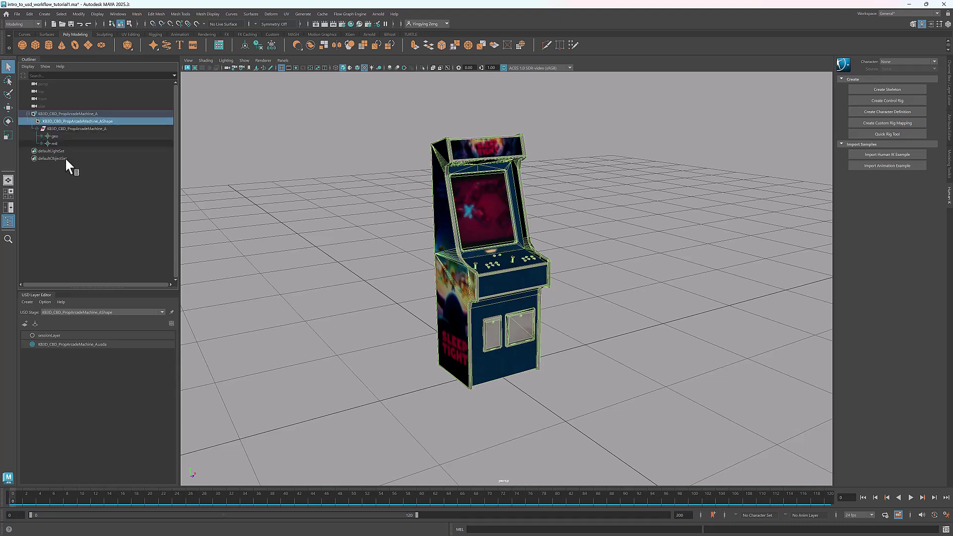
click(86, 180)
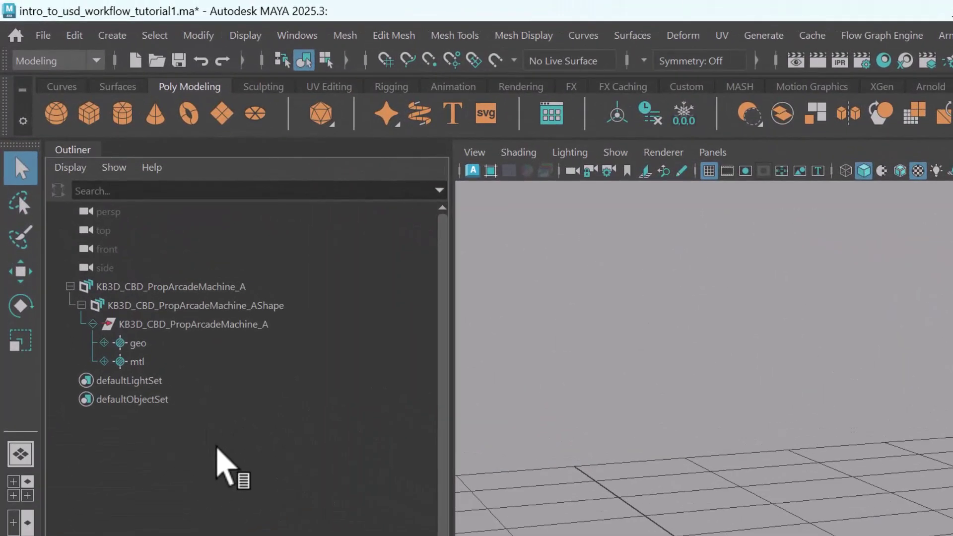
Select the root Xform prim, then the geo and mtl scopes in turn to inspect them.
click(206, 327)
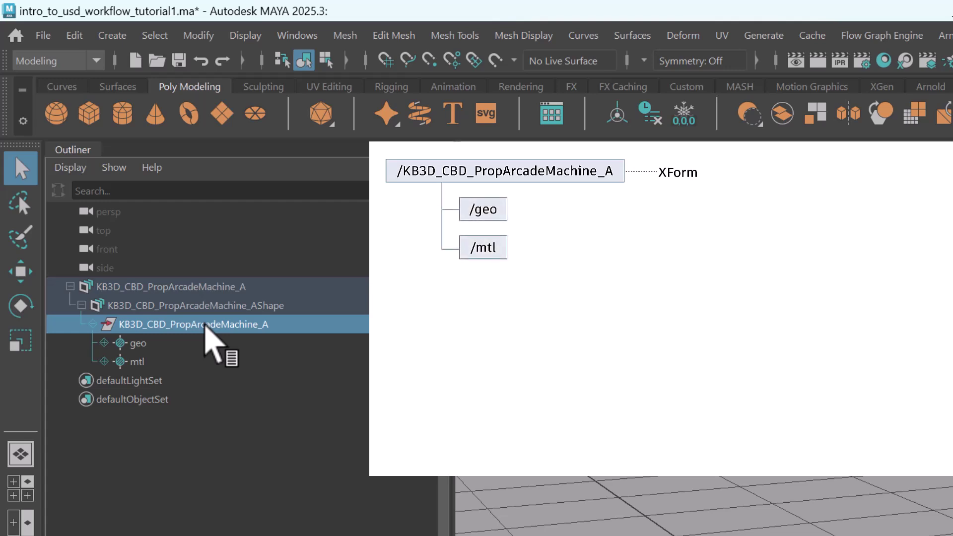
click(203, 349)
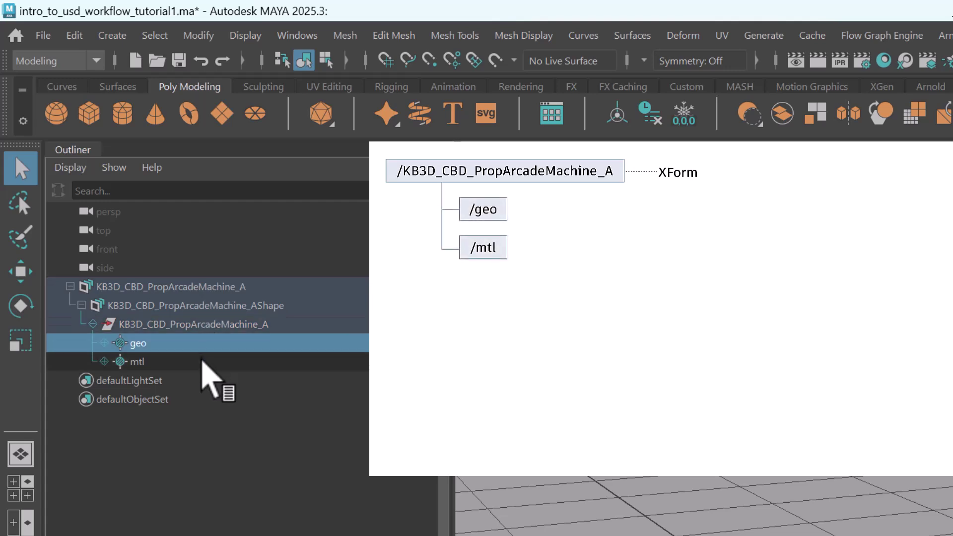
click(203, 363)
click(165, 469)
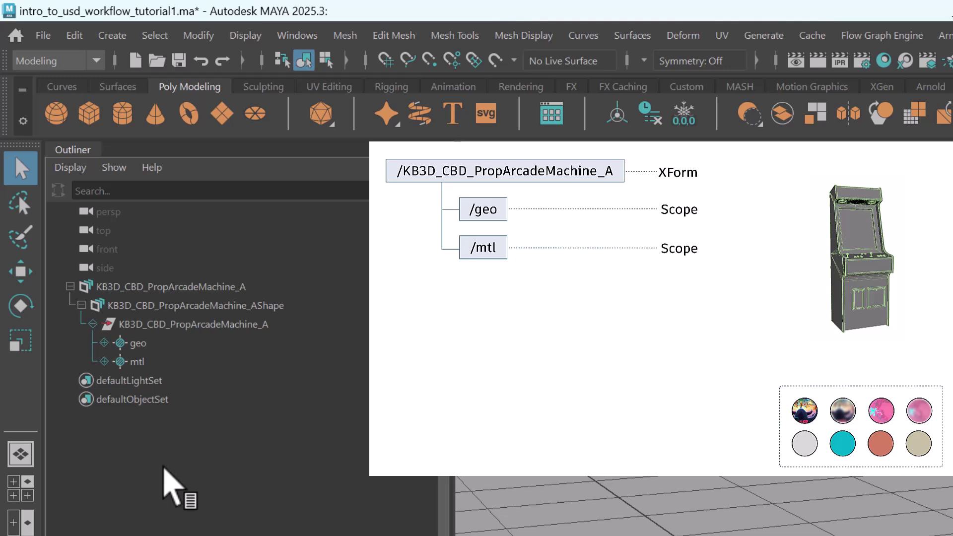
Expand geo, proxy and render to reveal the Main_proxy and Main mesh prims.
click(110, 345)
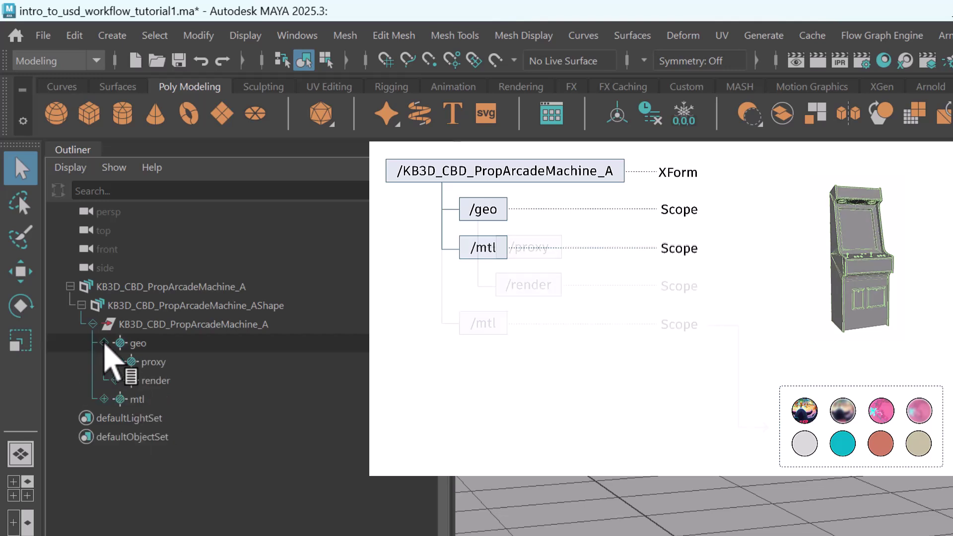
click(207, 366)
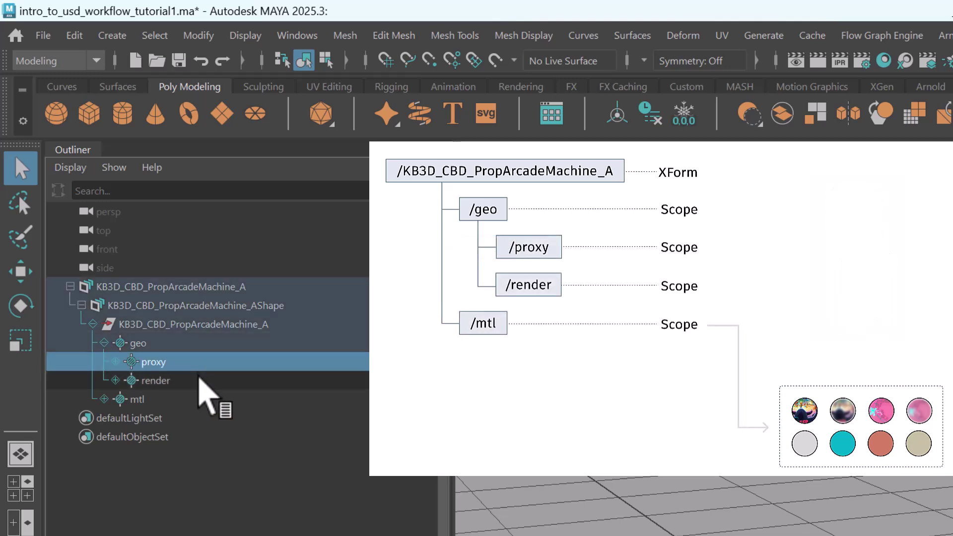
click(198, 380)
click(188, 481)
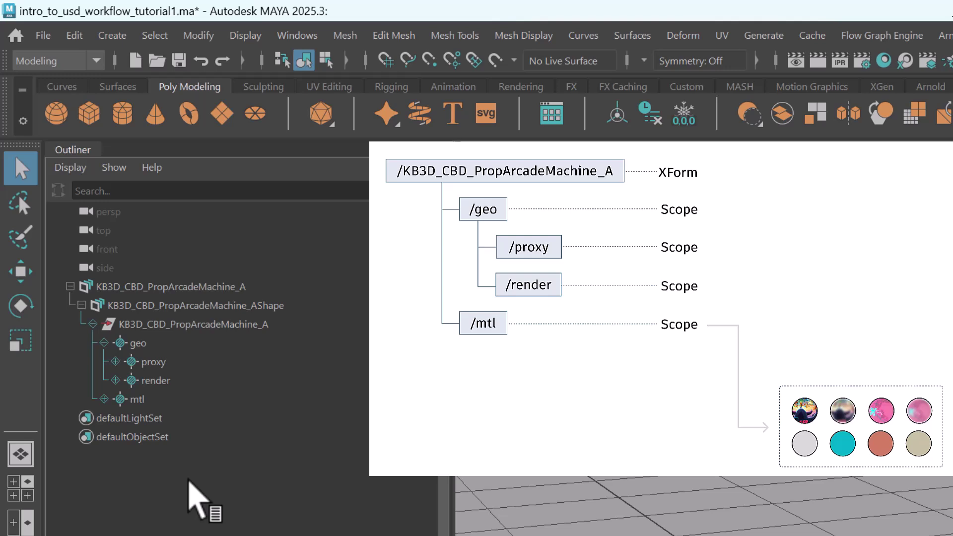
click(115, 361)
click(115, 399)
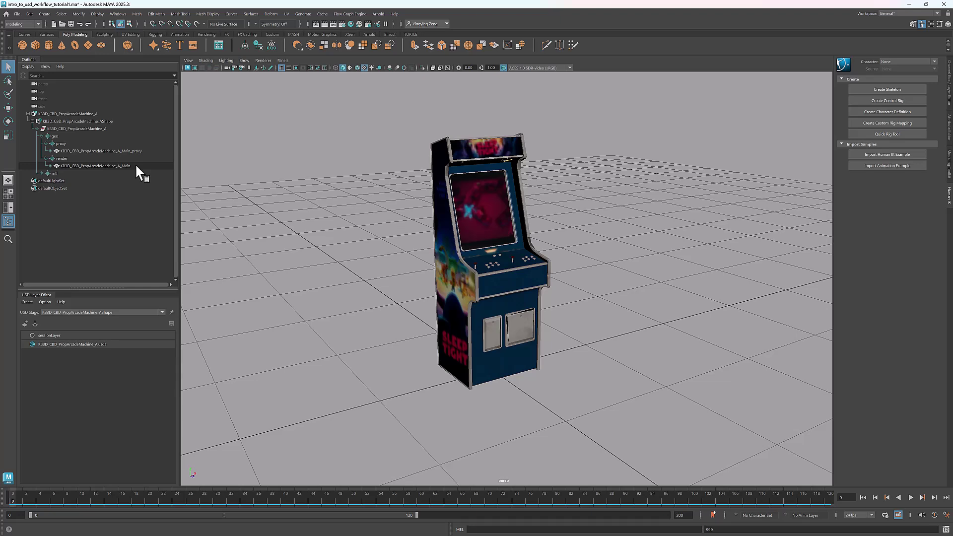
In the AShape Stage Display settings, switch the displayed purpose from Proxy to Render.
click(98, 128)
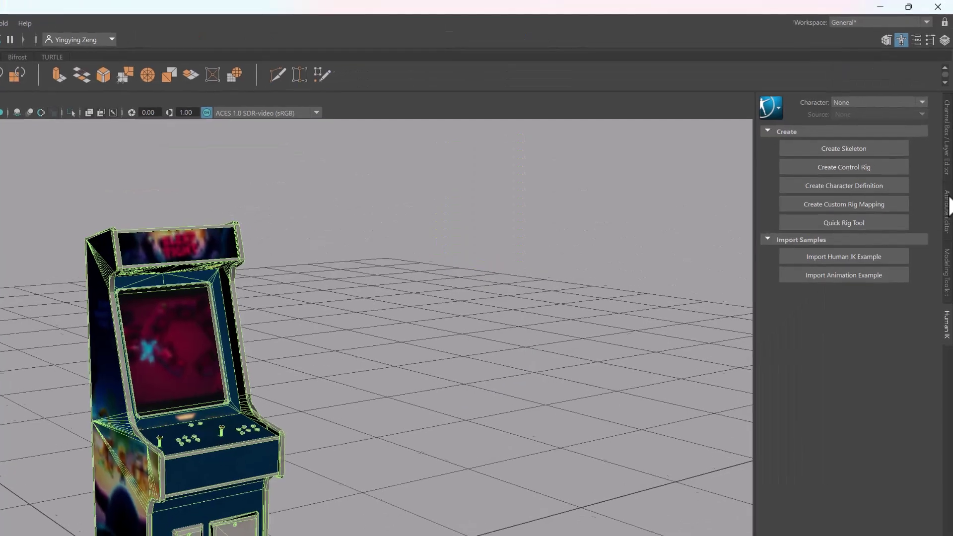
click(948, 208)
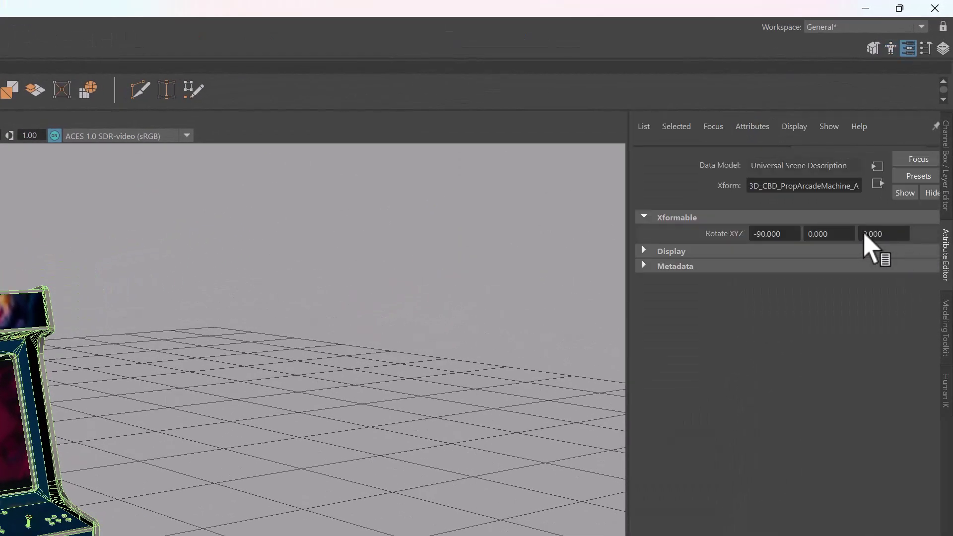
click(713, 155)
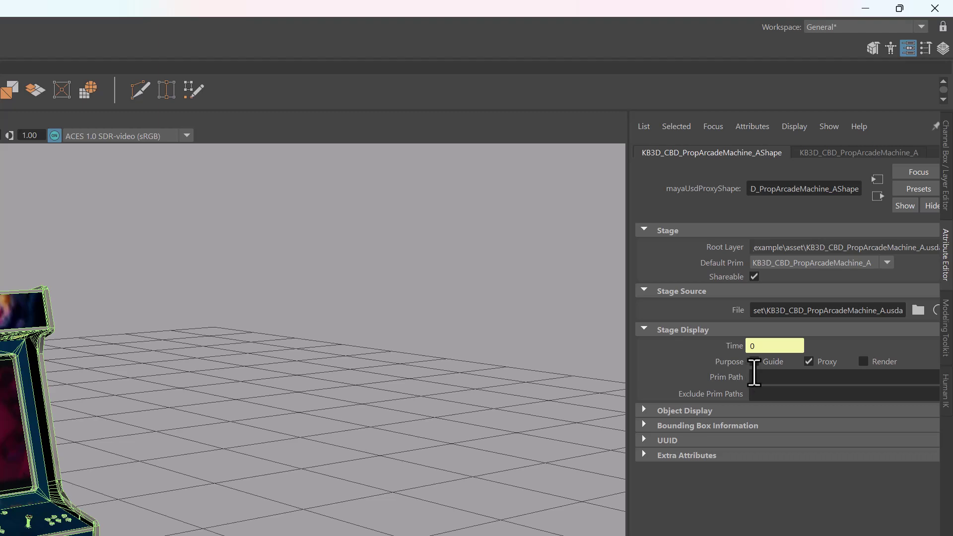
click(808, 362)
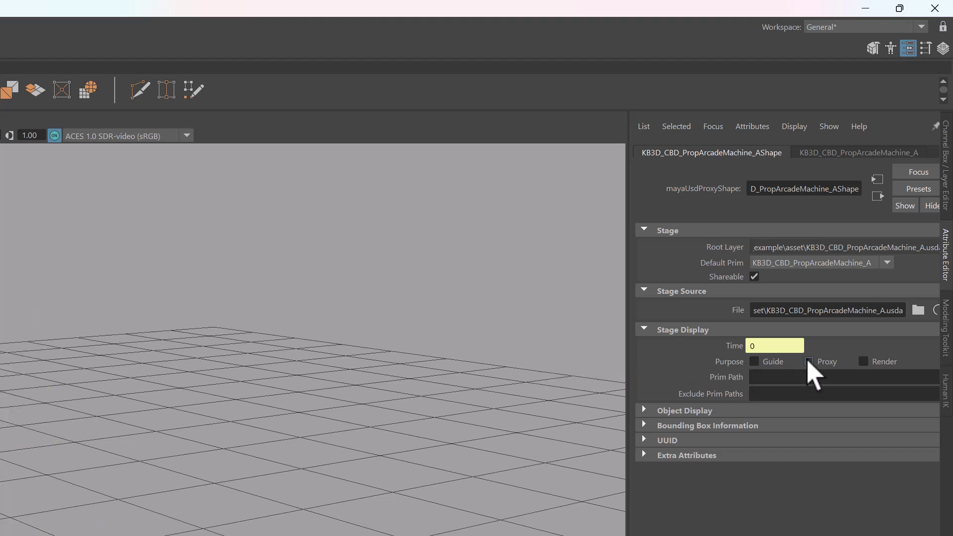
click(864, 362)
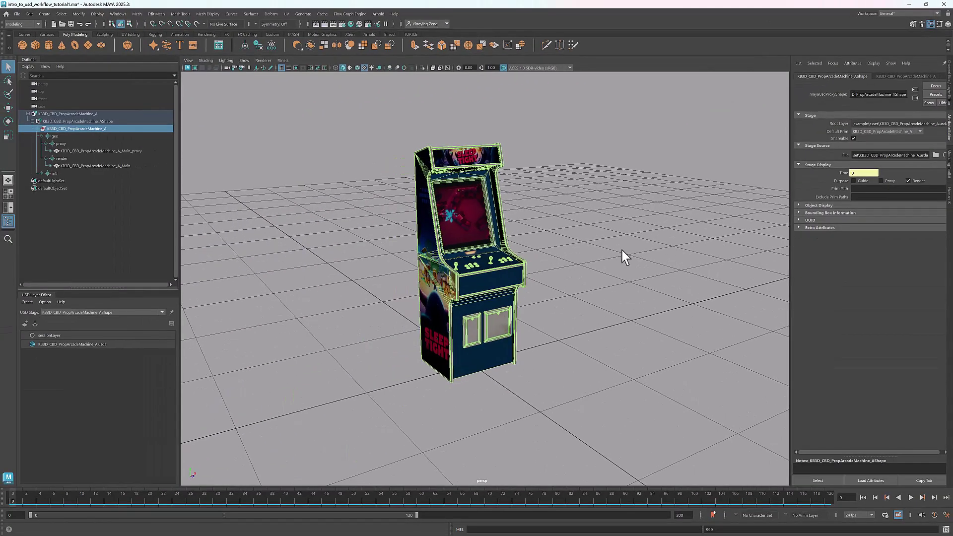
click(291, 500)
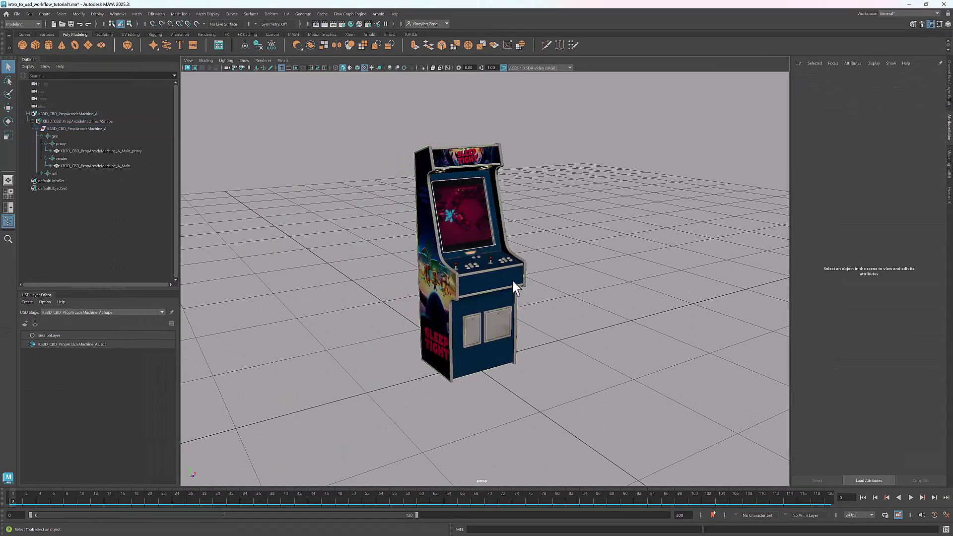
Expand the Main mesh's subsets and select the KB3D_CBD_BDScreensC1 screen material.
scroll(492, 279, up, 3)
alt+drag(491, 279, 596, 270)
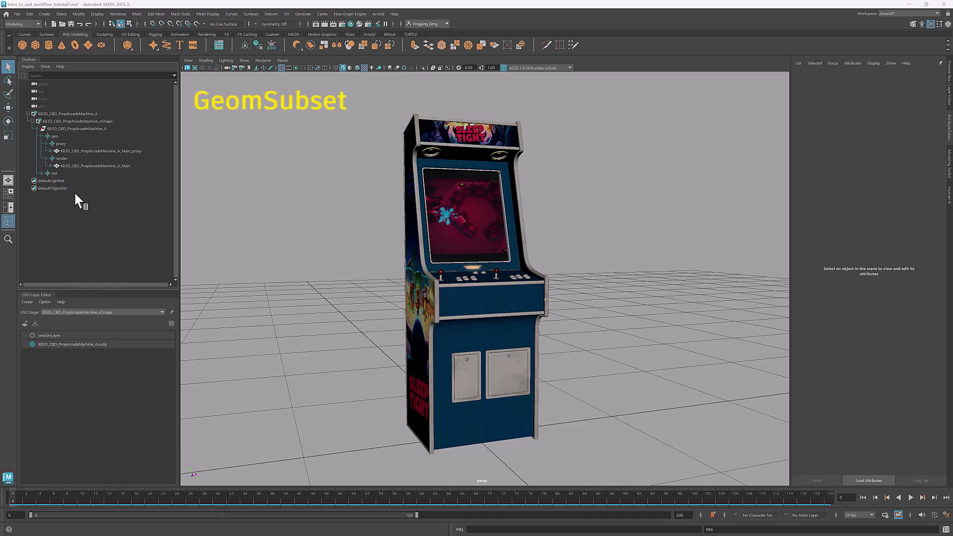
click(50, 165)
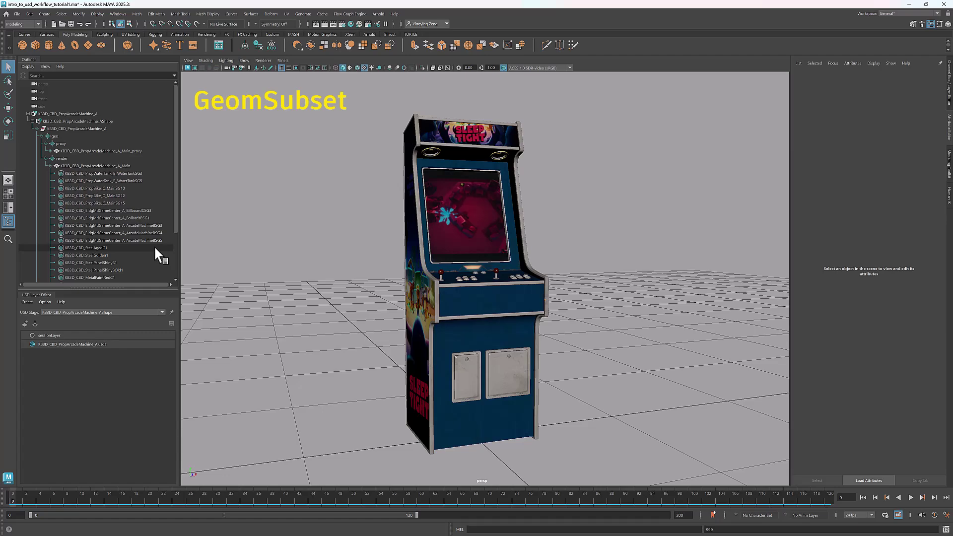
scroll(149, 250, down, 3)
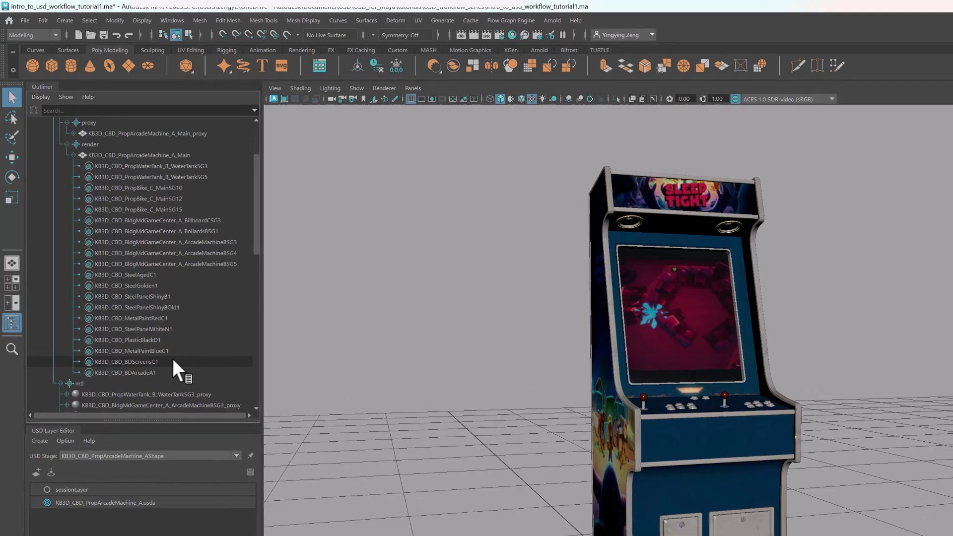
click(118, 248)
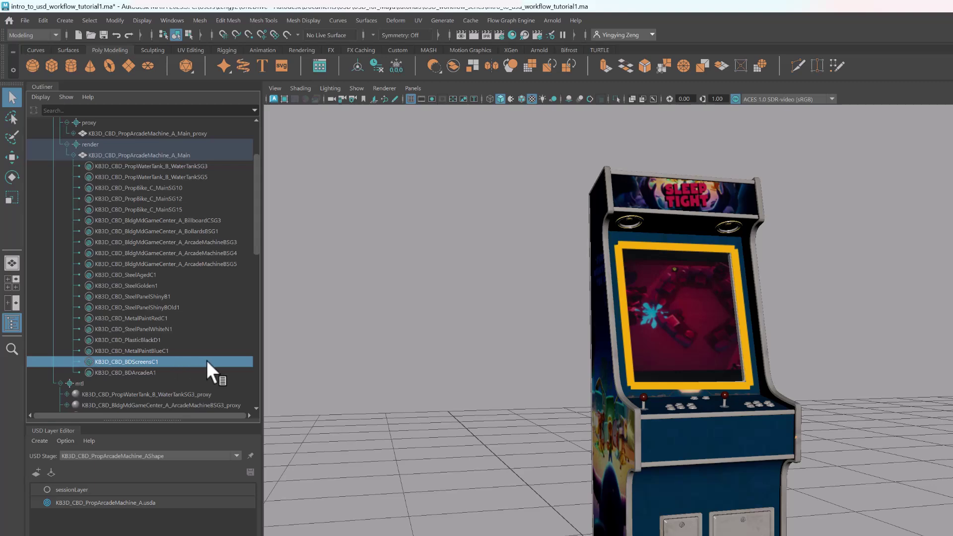
scroll(206, 361, down, 10)
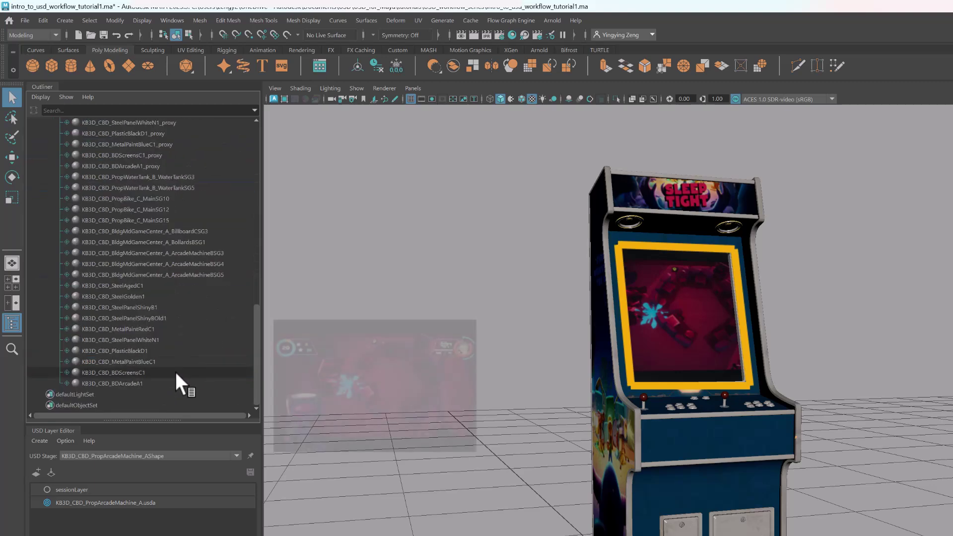
click(176, 373)
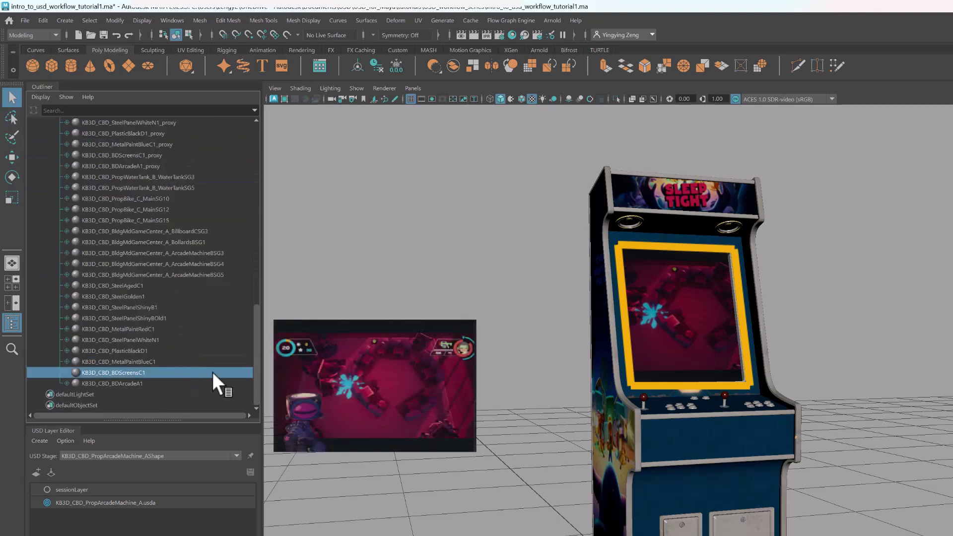
Collapse the mtl group and the Main node.
scroll(213, 371, up, 10)
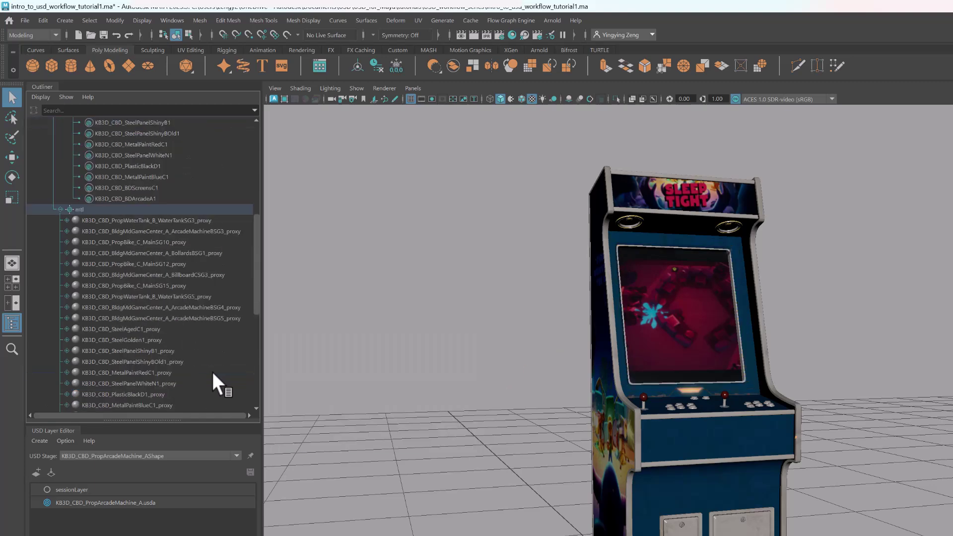
click(59, 383)
click(73, 155)
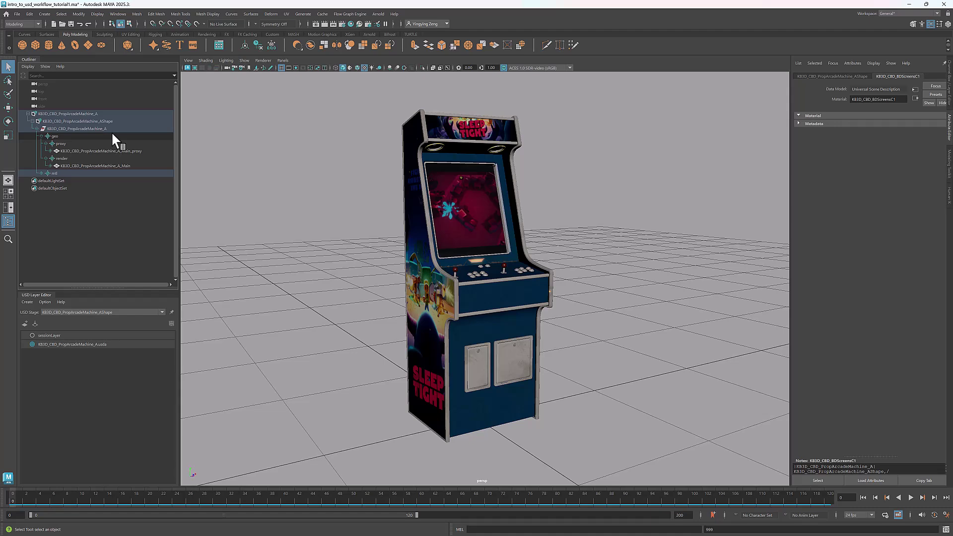
Select KB3D_CBD_PropArcadeMachine_A and move it to the right and slightly up.
click(111, 127)
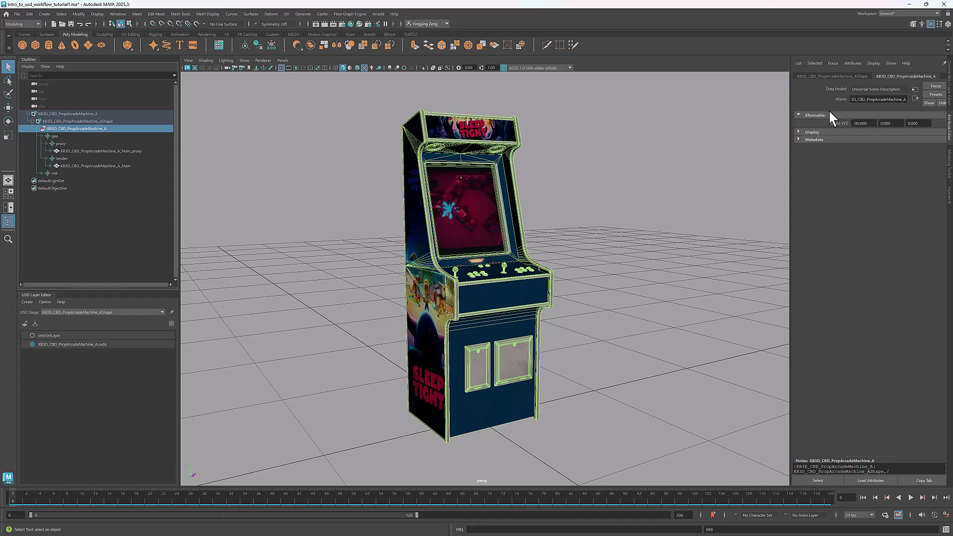
key(w)
drag(511, 415, 635, 412)
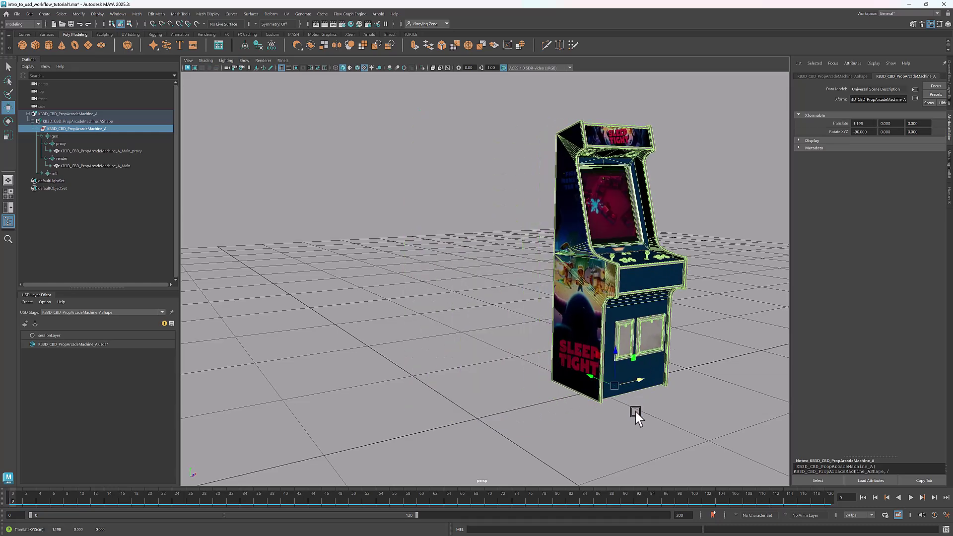
drag(614, 318, 615, 279)
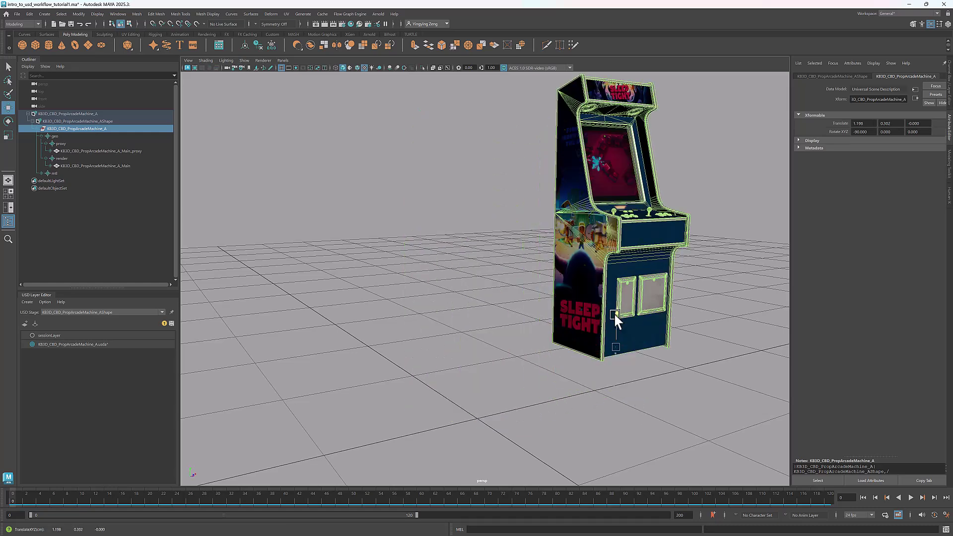
key(f)
Rotate the arcade machine around its vertical axis and scale it up, then deselect.
key(e)
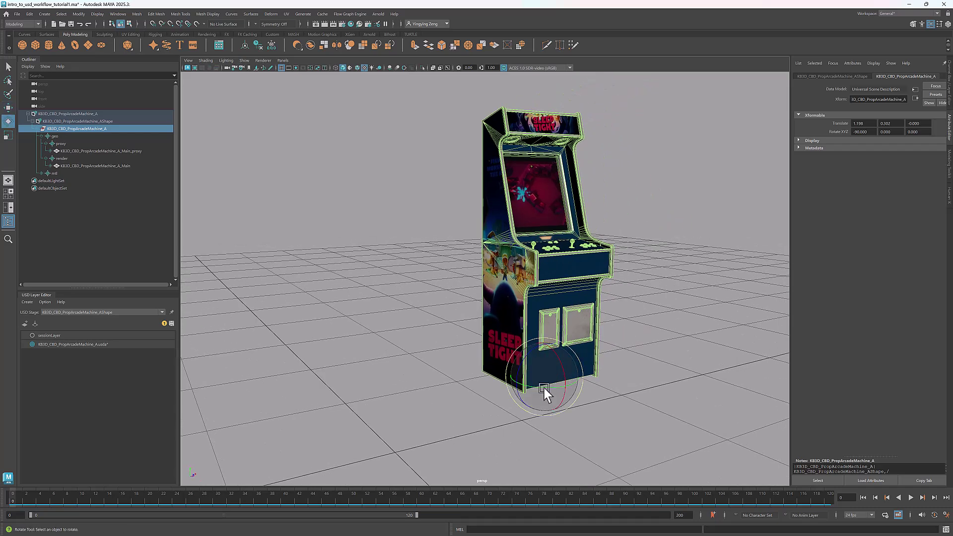
drag(544, 389, 632, 364)
key(r)
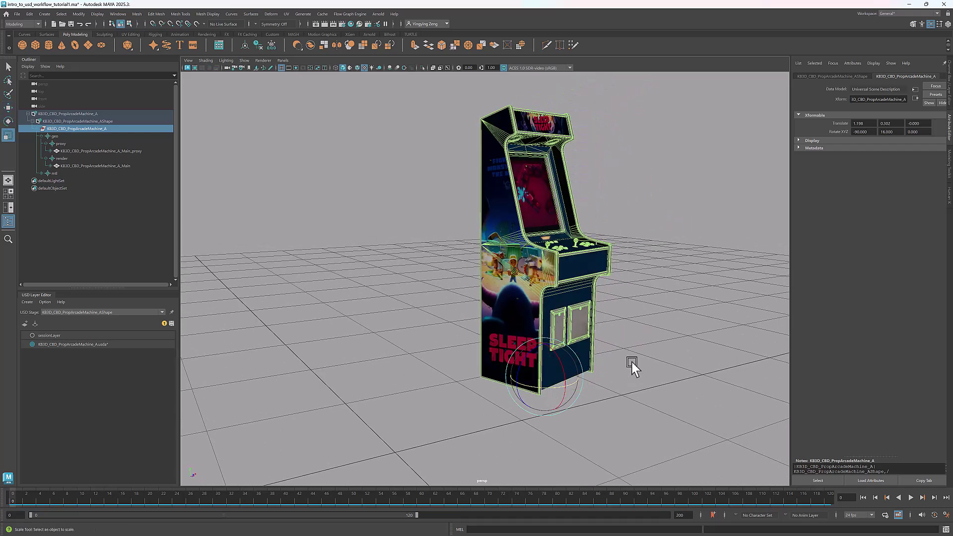
drag(546, 392, 672, 293)
click(671, 293)
Save the KB3D_CBD_PropArcadeMachine_A.usda layer, confirming the overwrite.
key(f)
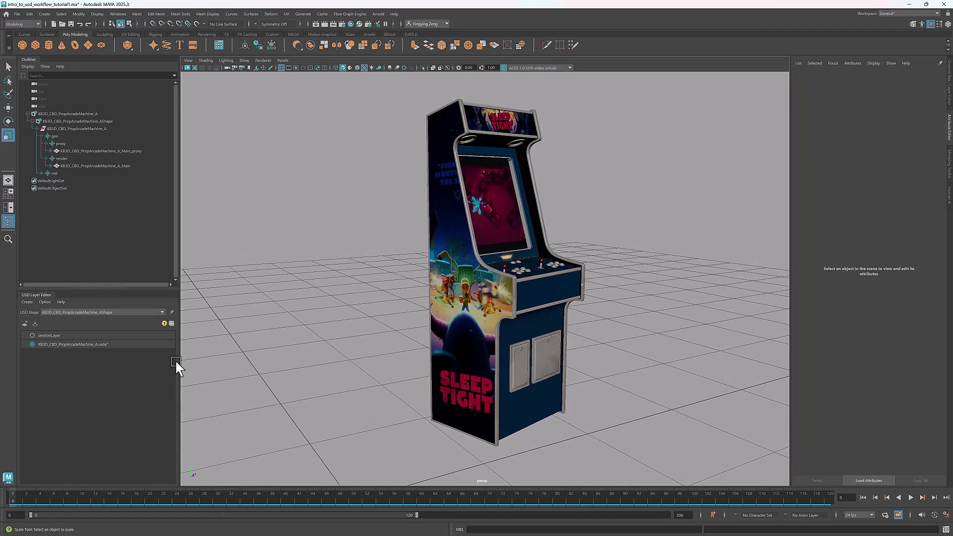
click(81, 342)
key(ctrl+s)
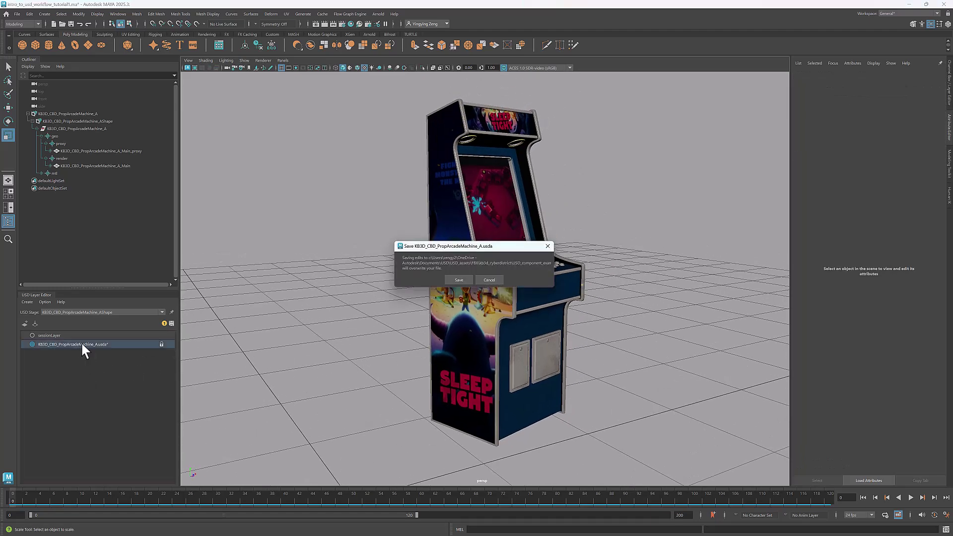
click(458, 280)
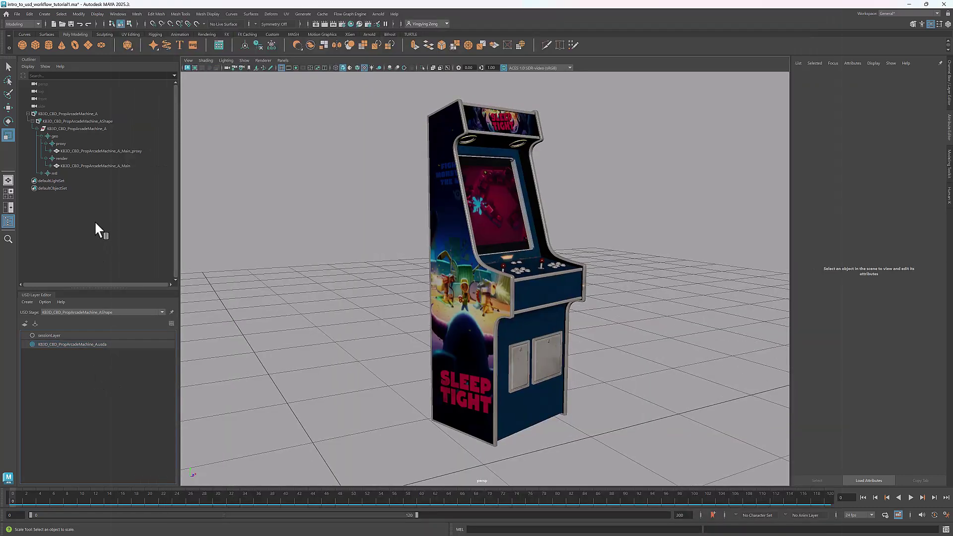
Hide the KB3D_CBD_PropArcadeMachine_A component and bring up the stage Create menu.
click(84, 113)
key(ctrl+h)
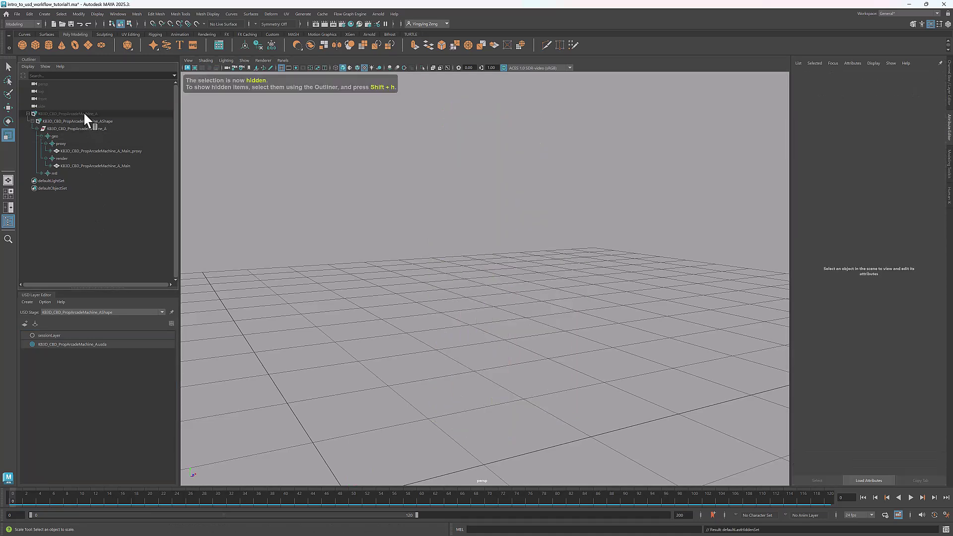
key(q)
click(27, 302)
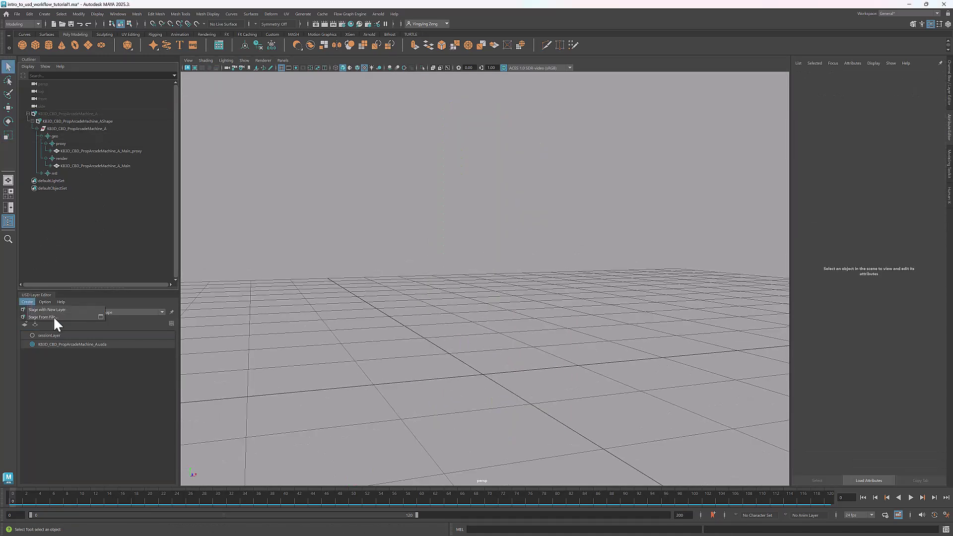
Create a stage from PropArcadeMachine.usda and frame the new arcade machine in view.
click(50, 317)
click(304, 128)
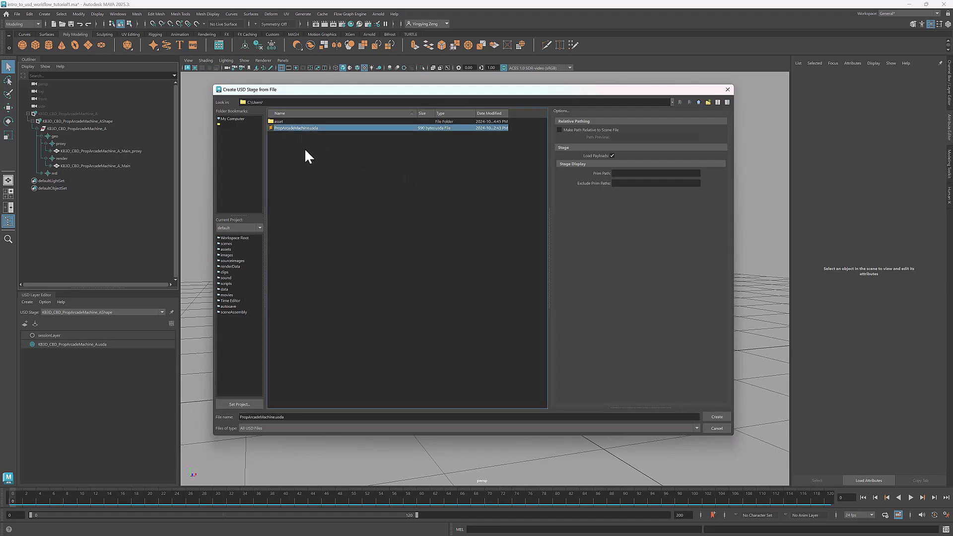
click(717, 417)
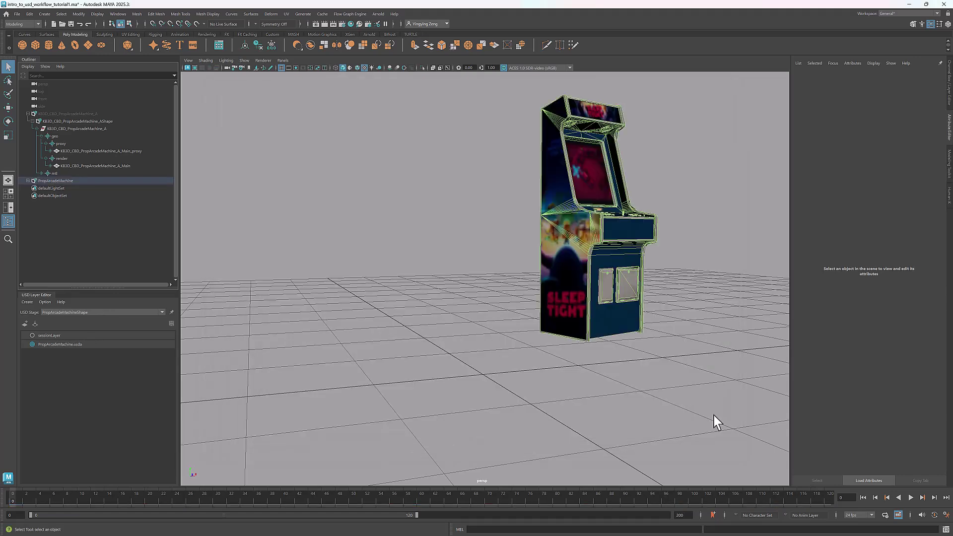
scroll(516, 392, down, 3)
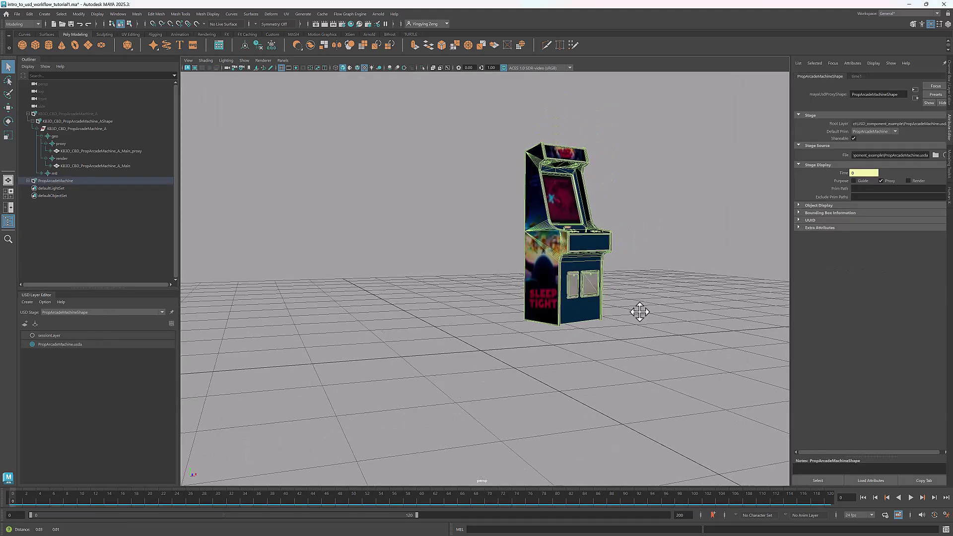
alt+middle_drag(638, 311, 583, 342)
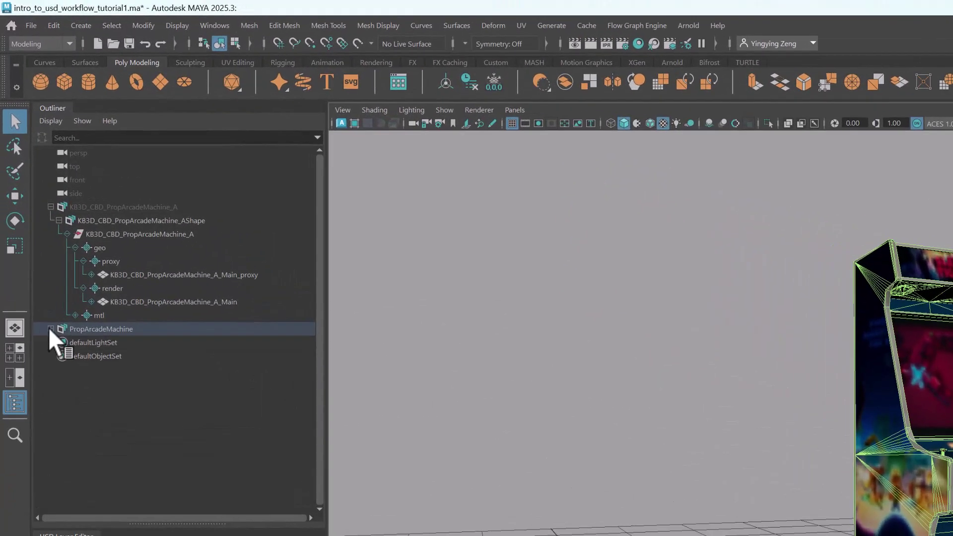
Expand PropArcadeMachine through its Shape, prim, geo, proxy and render groups, then deselect.
click(39, 252)
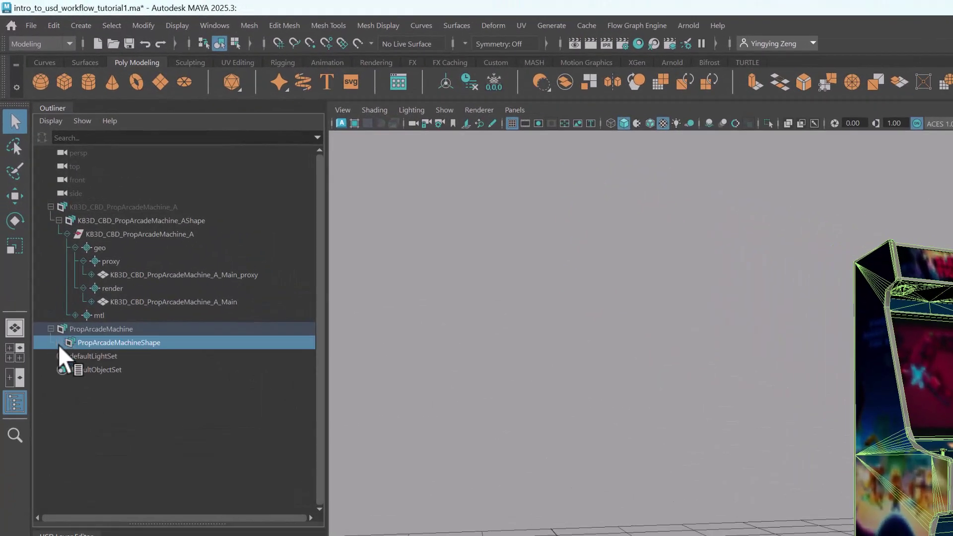
click(45, 264)
click(66, 356)
click(75, 369)
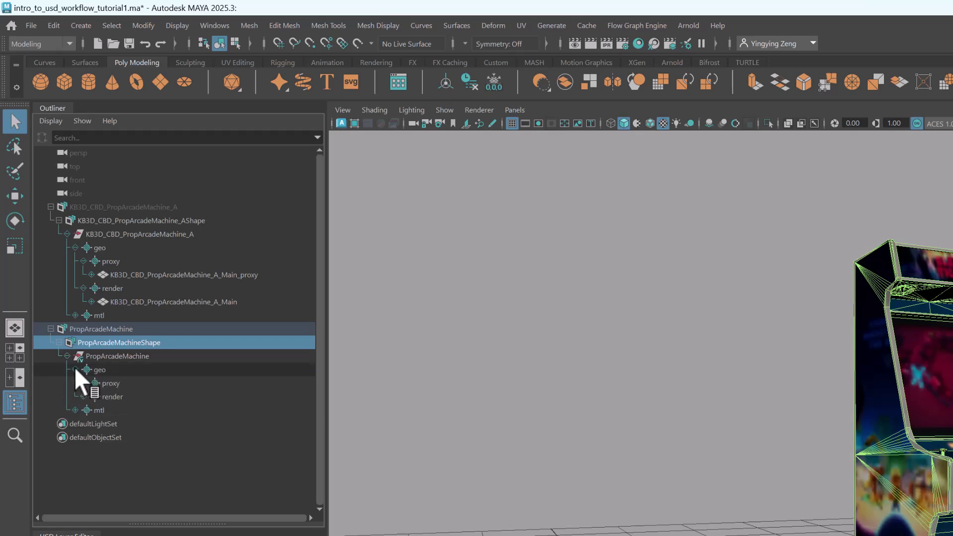
click(83, 382)
click(83, 411)
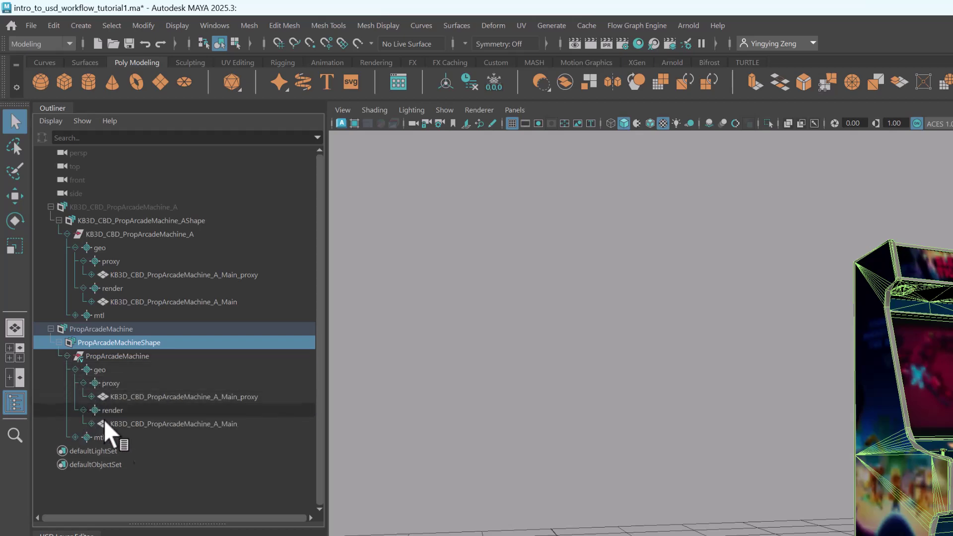
click(177, 490)
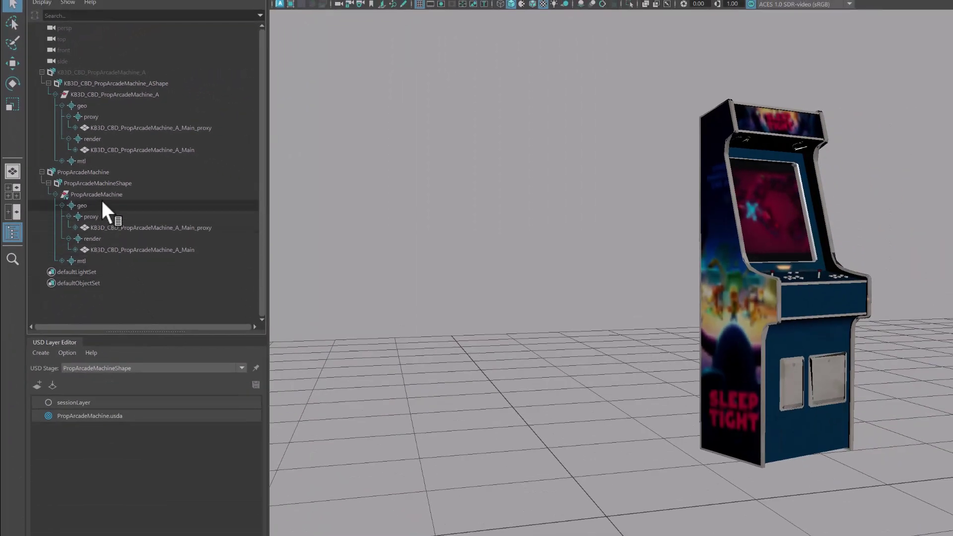
Switch the ArcadeMachine variant set to PropArcadeMachine_B, then PropArcadeMachine_C.
right_click(117, 193)
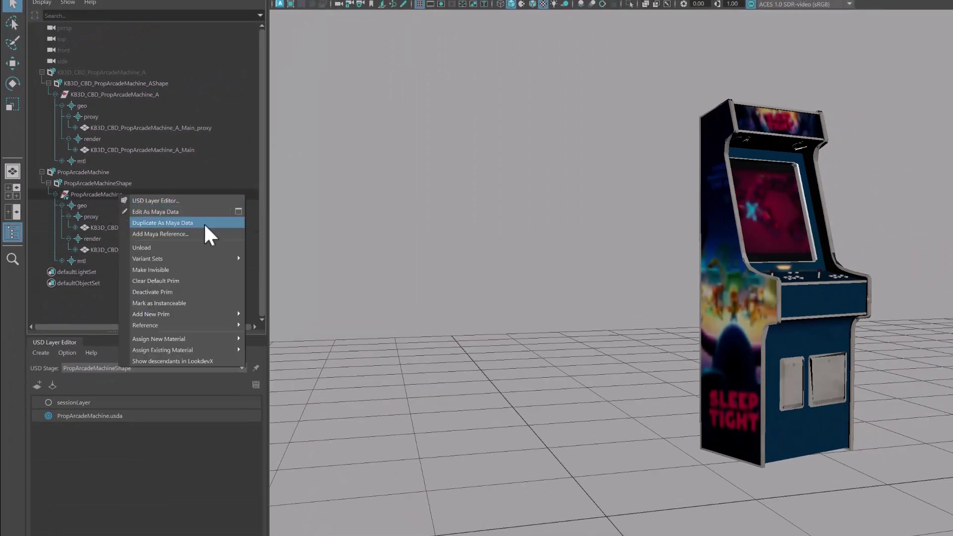
mouse_move(216, 258)
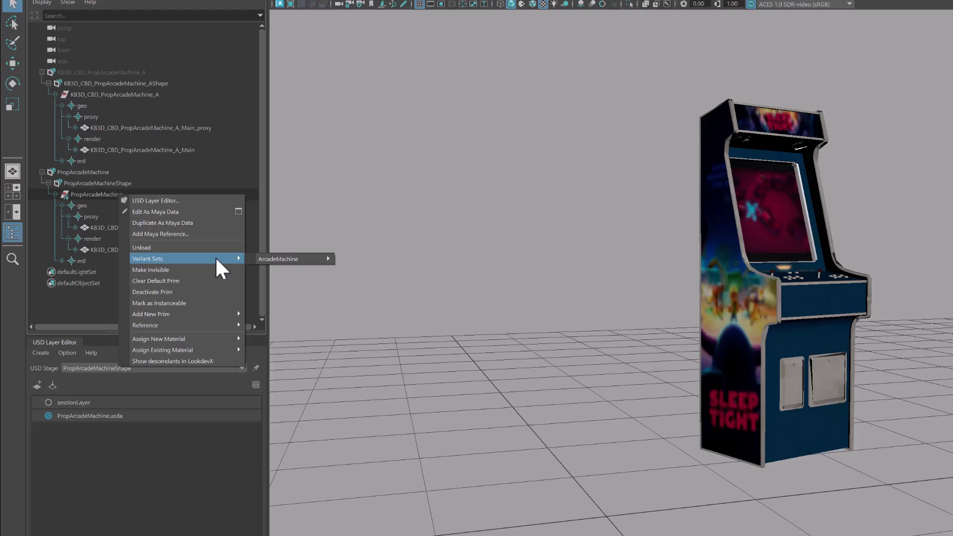
mouse_move(271, 260)
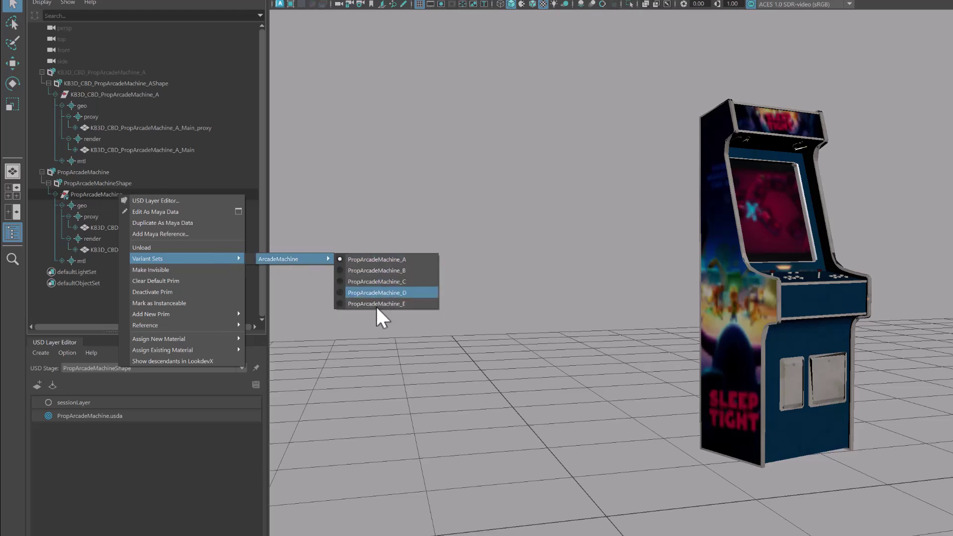
click(341, 270)
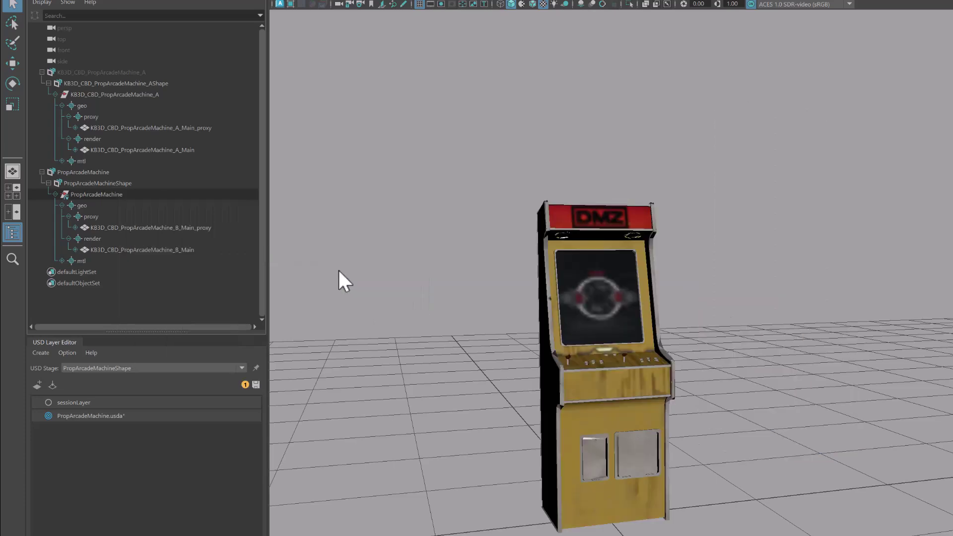
right_click(110, 194)
mouse_move(276, 255)
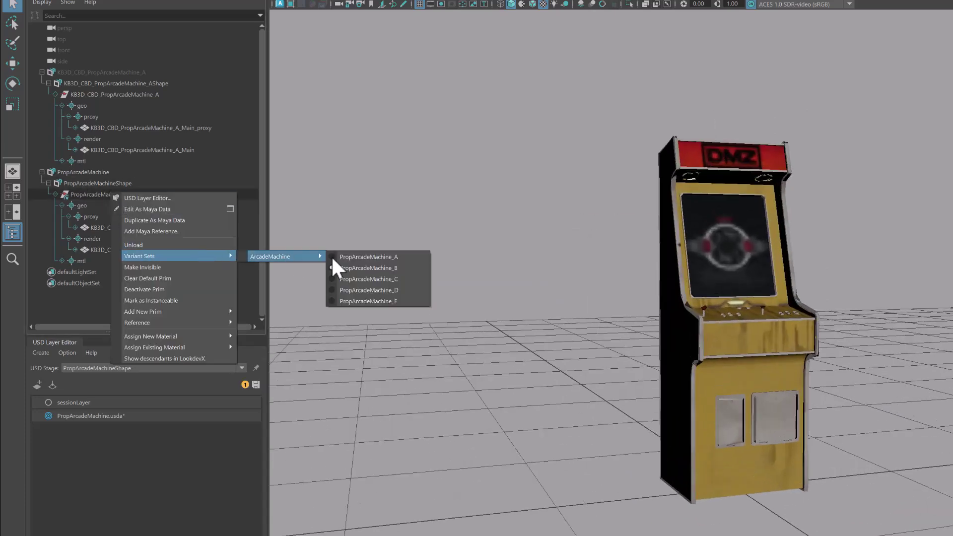
click(331, 277)
Switch the ArcadeMachine variant set to PropArcadeMachine_D, then PropArcadeMachine_E.
right_click(130, 194)
mouse_move(213, 257)
mouse_move(333, 258)
click(350, 287)
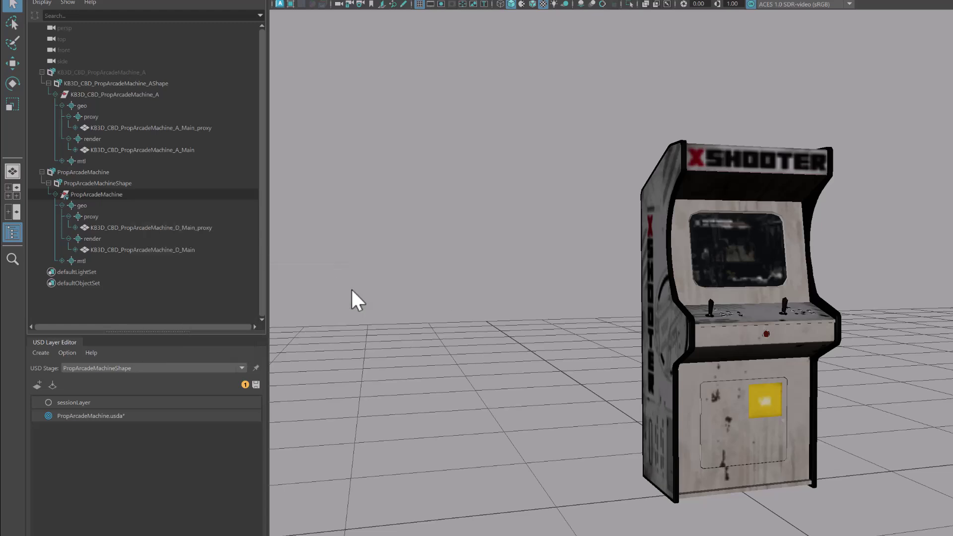
right_click(140, 194)
mouse_move(214, 258)
mouse_move(329, 259)
click(360, 303)
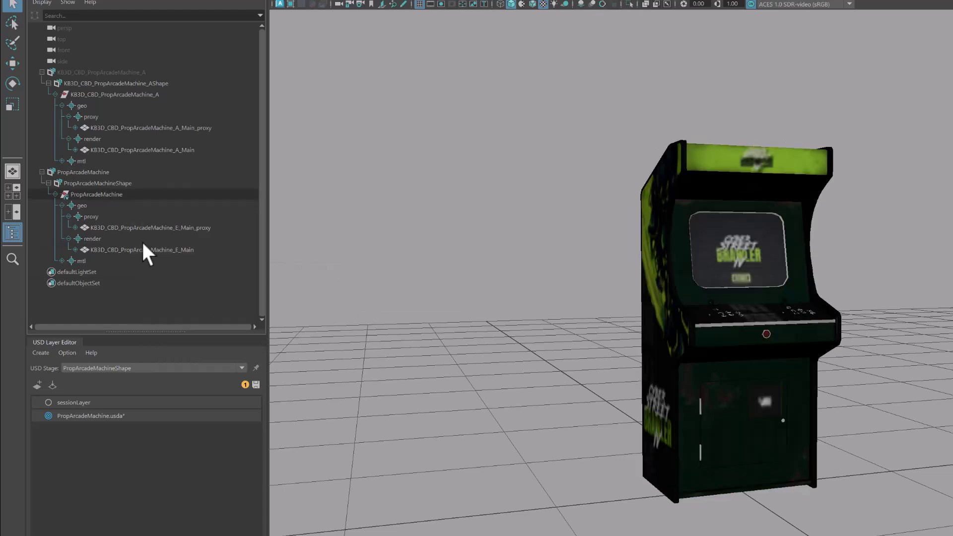
Return the cabinet to the blue PropArcadeMachine_A variant.
right_click(130, 190)
mouse_move(214, 256)
click(362, 257)
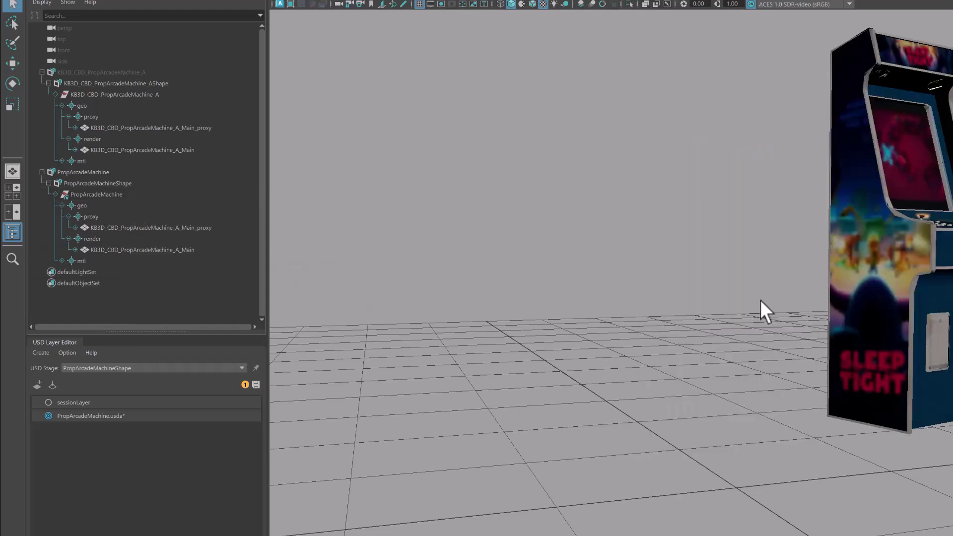
alt+middle_drag(761, 300, 661, 311)
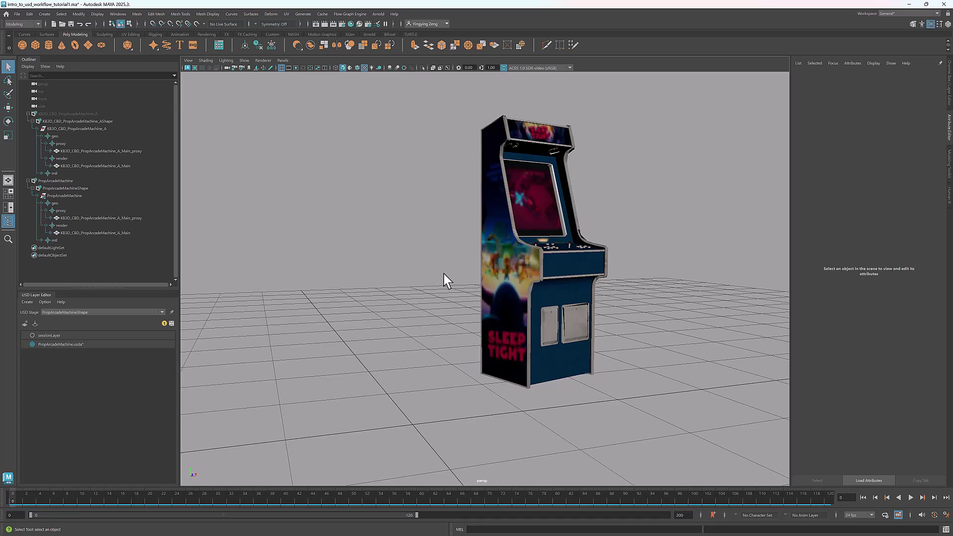
Hide the PropArcadeMachine stage and unhide KB3D_CBD_PropArcadeMachine_A.
click(86, 180)
key(ctrl+h)
click(78, 114)
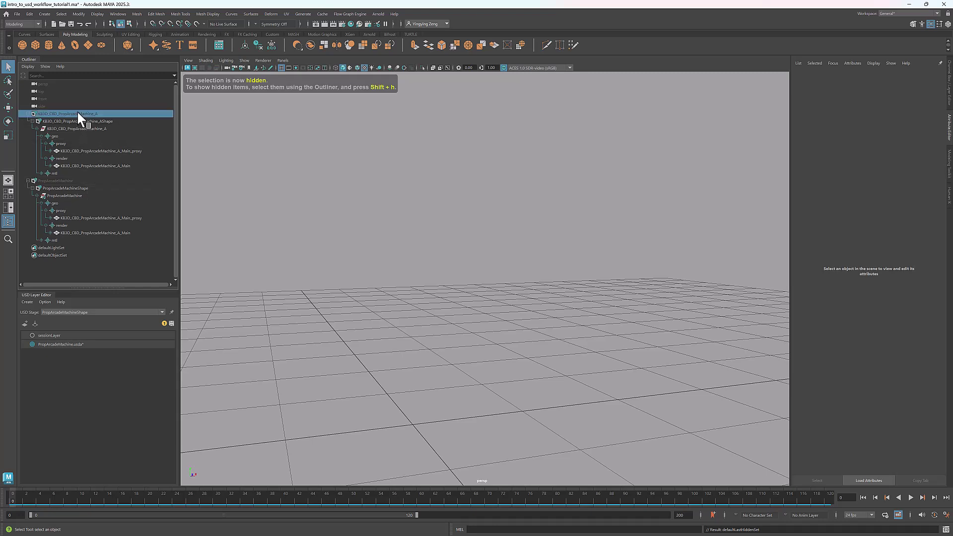
key(shift+h)
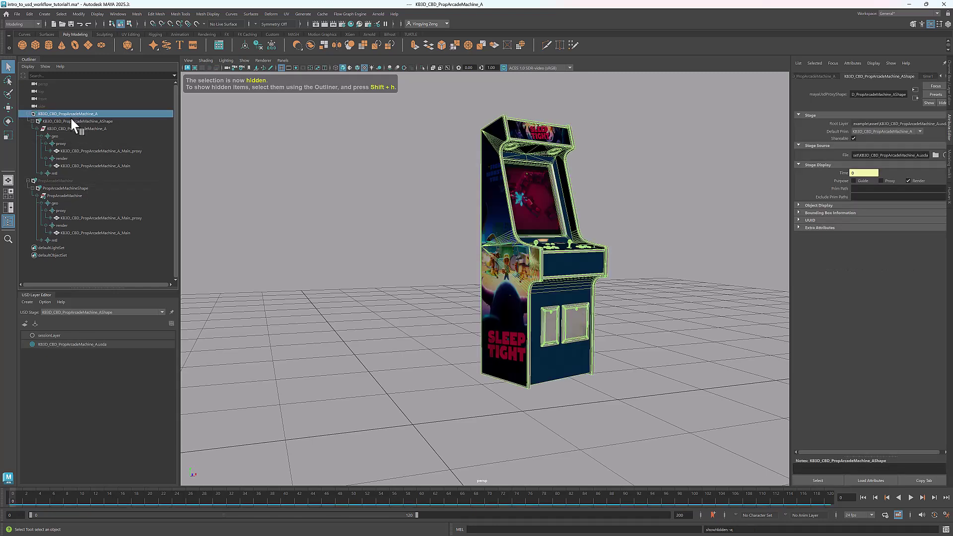
Reset the asset prim's translate to 0, Rotate Y to 0 and scale to 1.
click(62, 129)
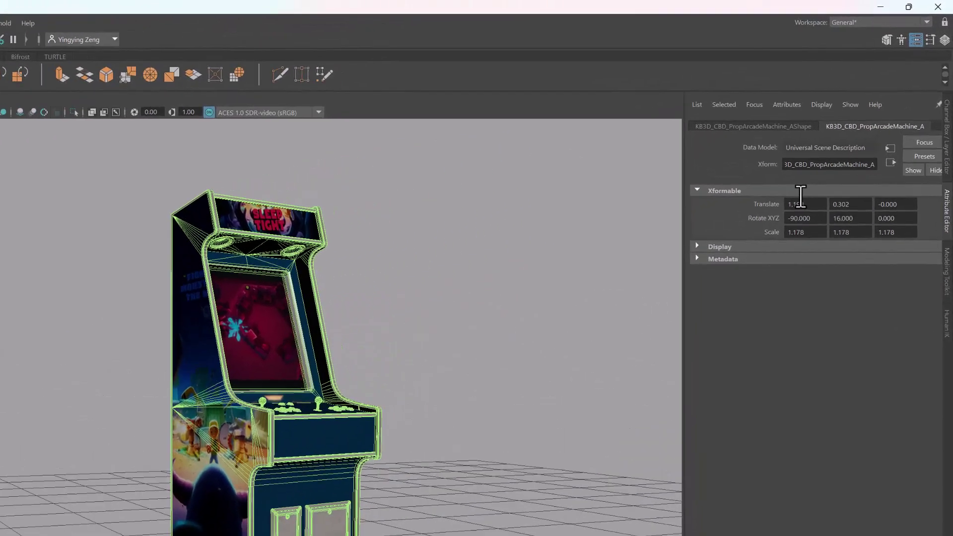
drag(864, 123, 841, 124)
text(0)
drag(844, 209, 829, 236)
text(0)
text(0)
text(1)
text(1)
drag(893, 235, 872, 235)
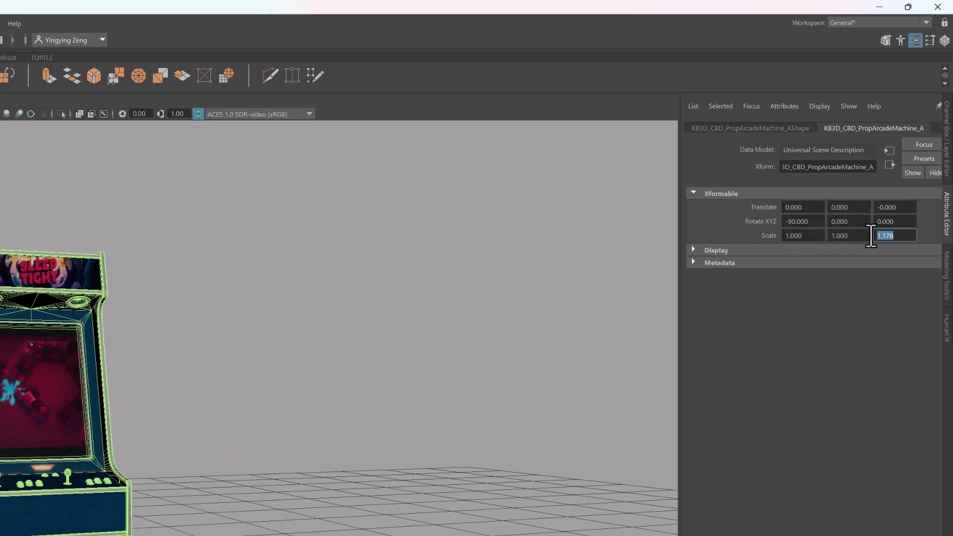
text(1)
click(891, 222)
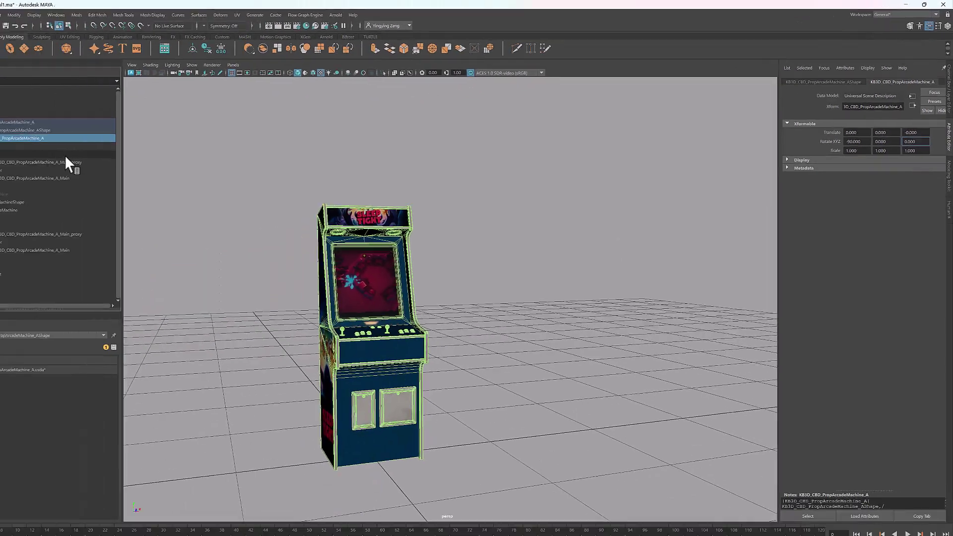
Save the Maya scene and USD files, overwriting both .usda layers, then hide the KB3D asset.
key(ctrl+s)
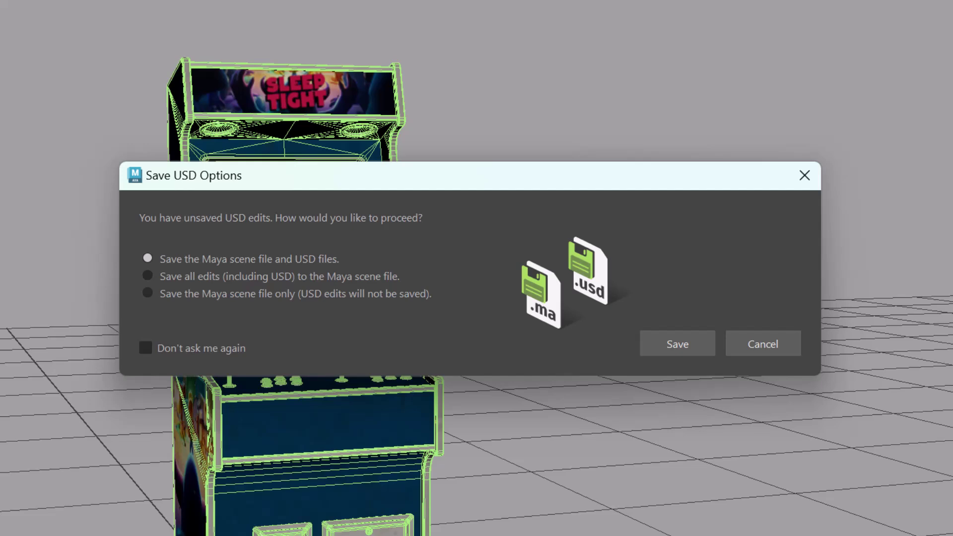
click(682, 344)
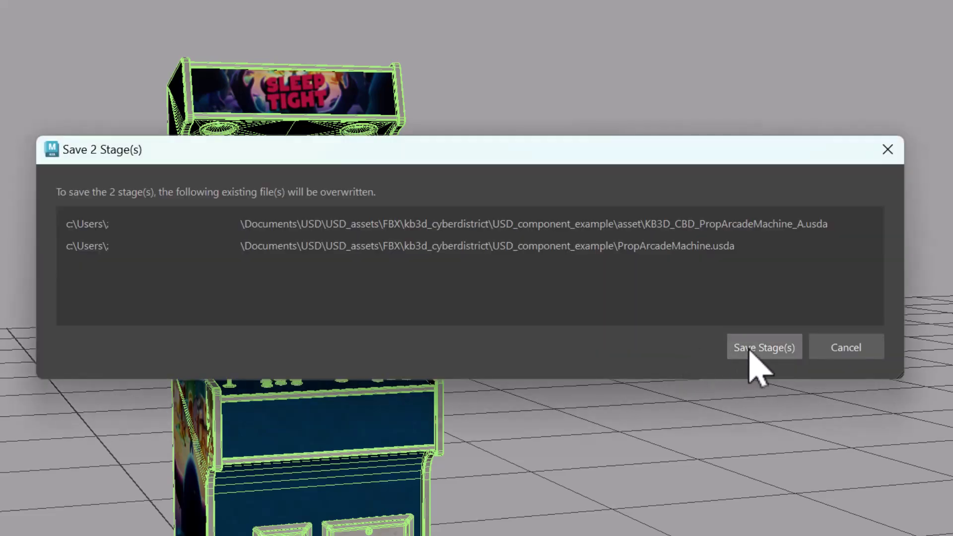
click(750, 348)
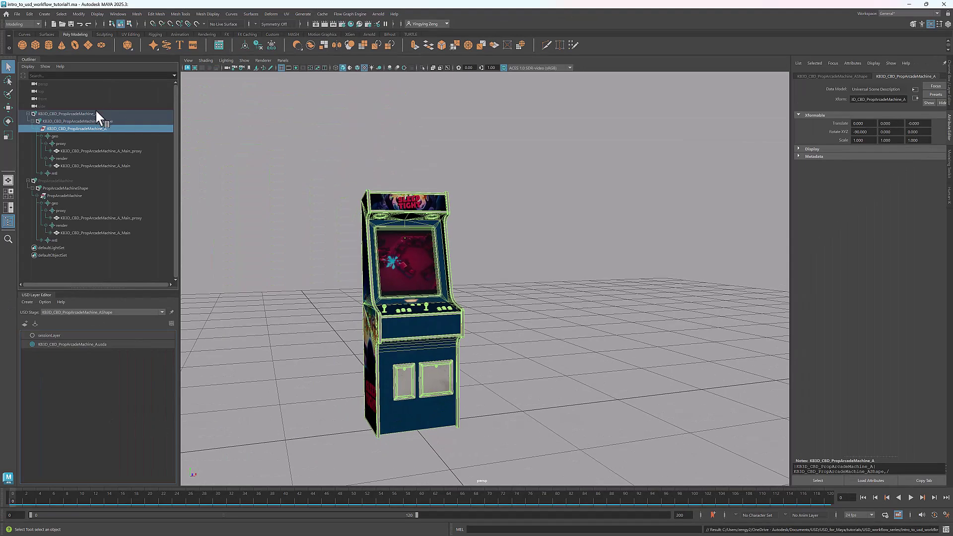
key(ctrl+h)
Bring back the PropArcadeMachine stage and open PropArcadeMachine.usda as plain text.
click(72, 181)
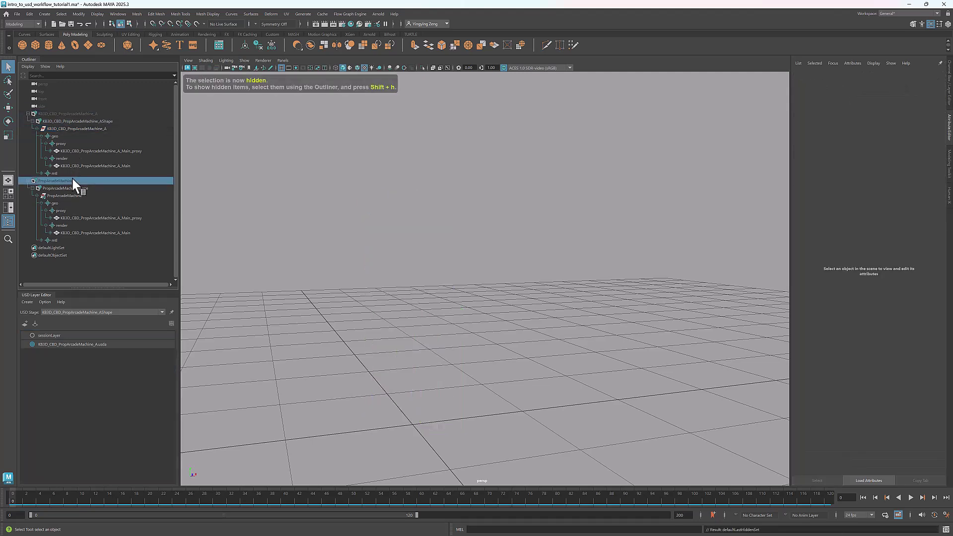
click(85, 268)
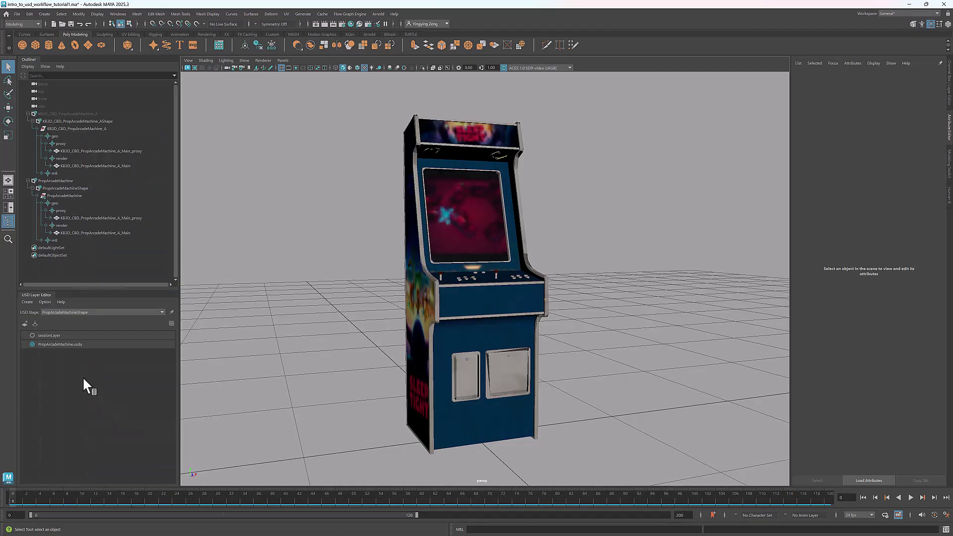
right_click(67, 342)
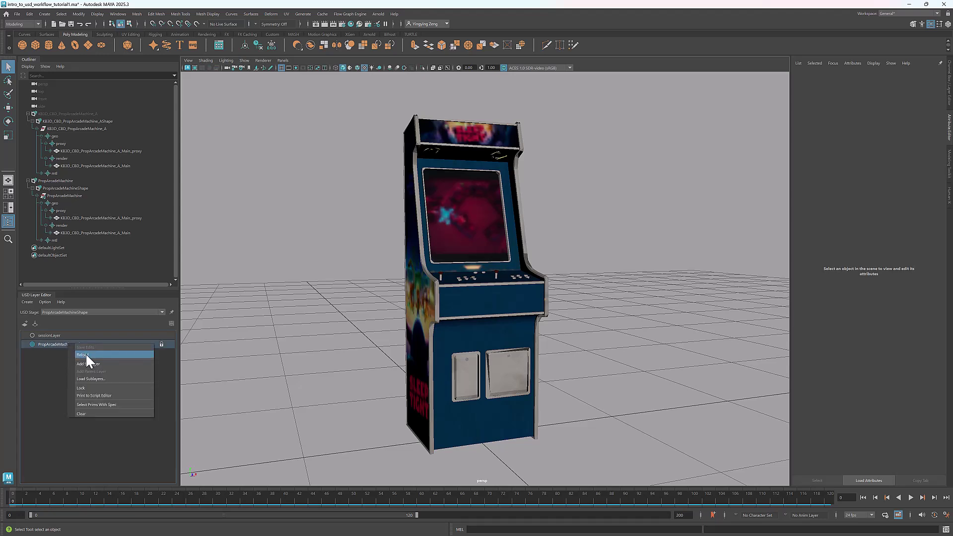
click(51, 365)
Delete the PropArcadeMachine_E variant block (lines 38–42) from PropArcadeMachine.usda.
key(alt+Tab)
drag(282, 383, 240, 357)
key(BackSpace)
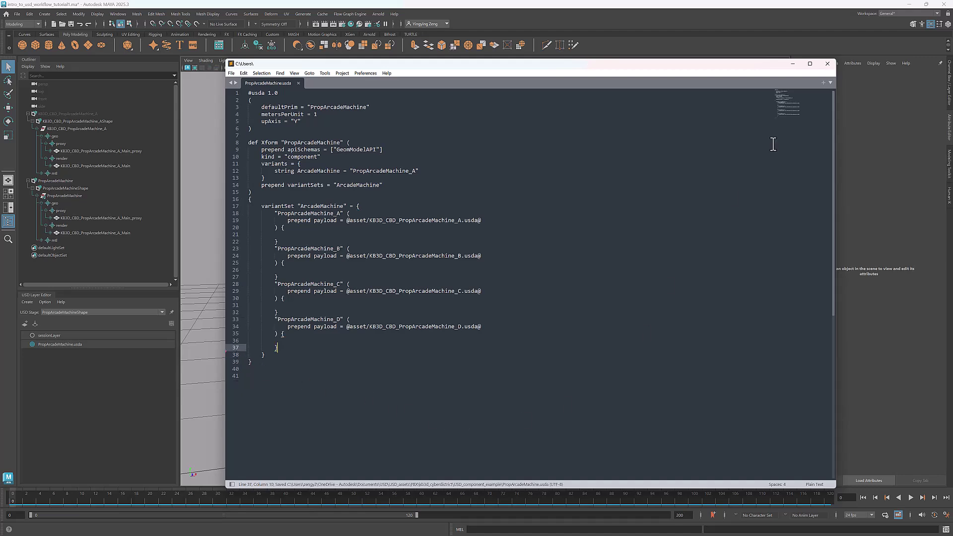
click(793, 63)
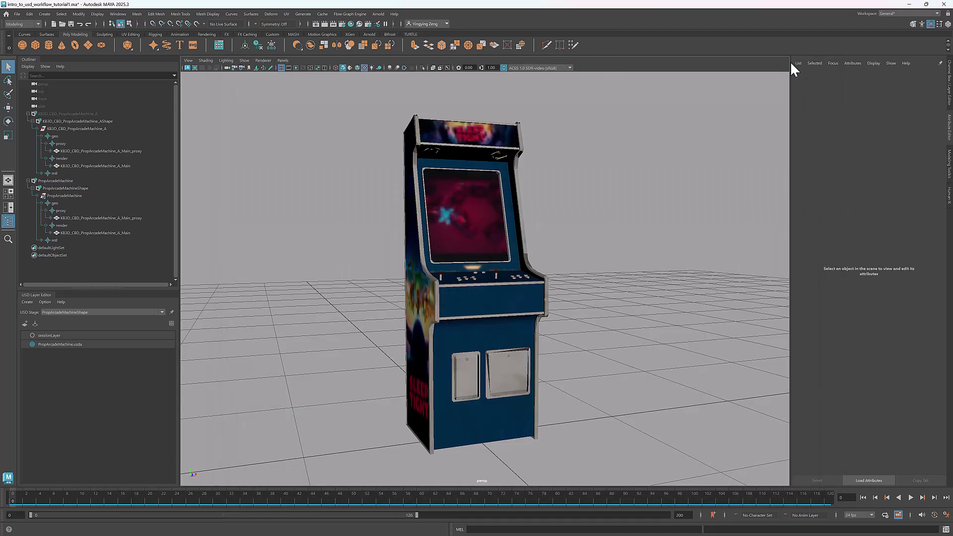
right_click(67, 342)
Reload PropArcadeMachine.usda and set the ArcadeMachine variant to PropArcadeMachine_D.
click(87, 354)
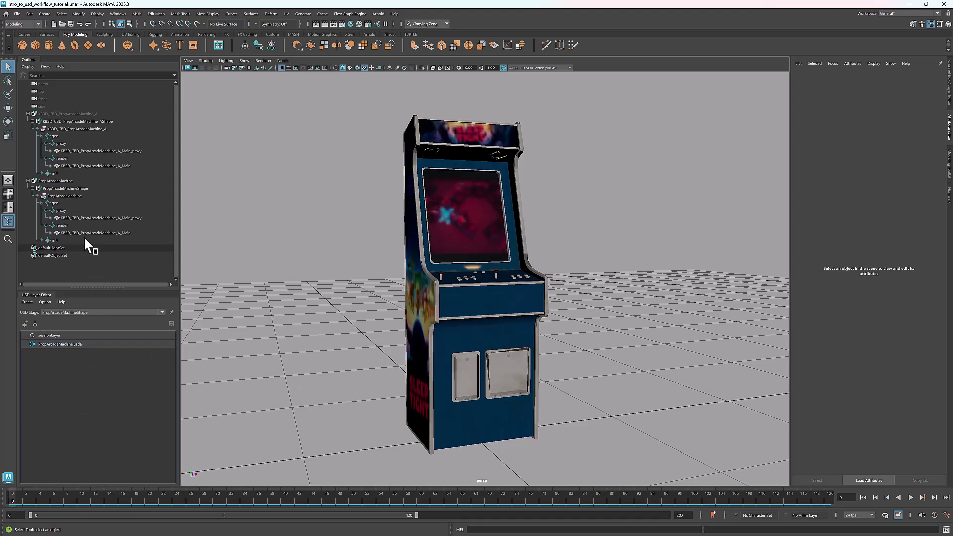
right_click(77, 196)
mouse_move(129, 239)
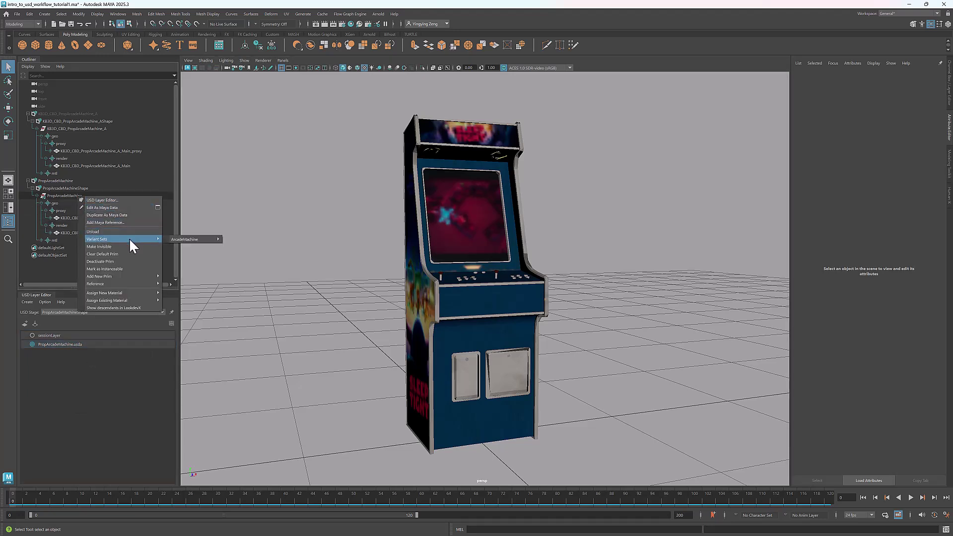
mouse_move(195, 240)
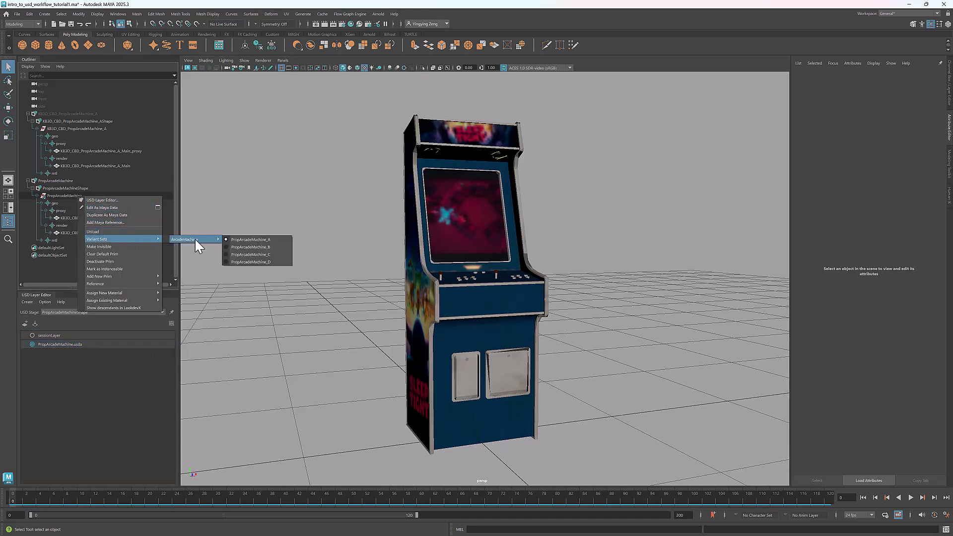
click(227, 262)
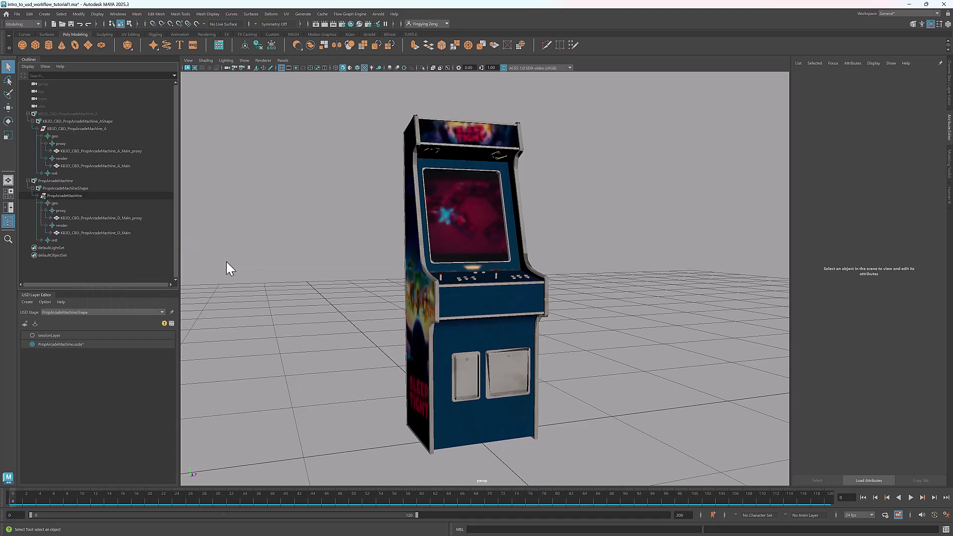